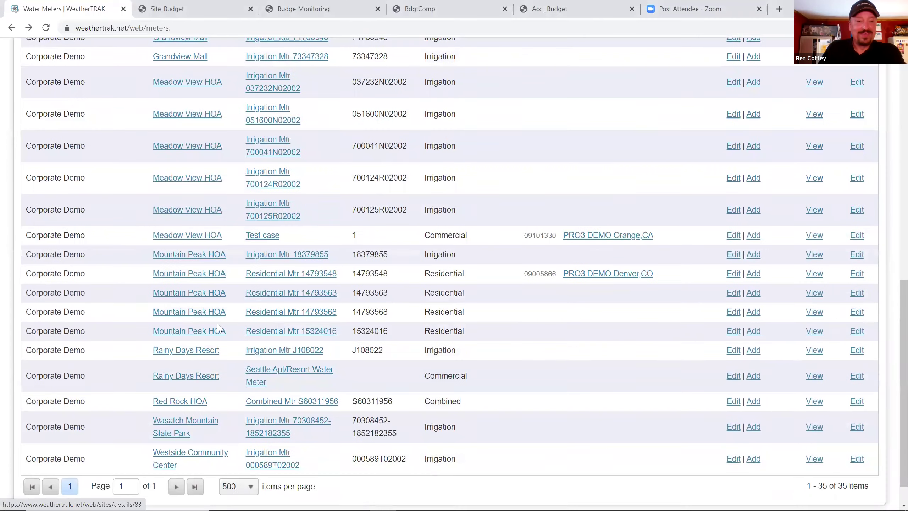
View the details of the Wasatch Mountain State Park irrigation meter and go to the water bill list.
click(267, 421)
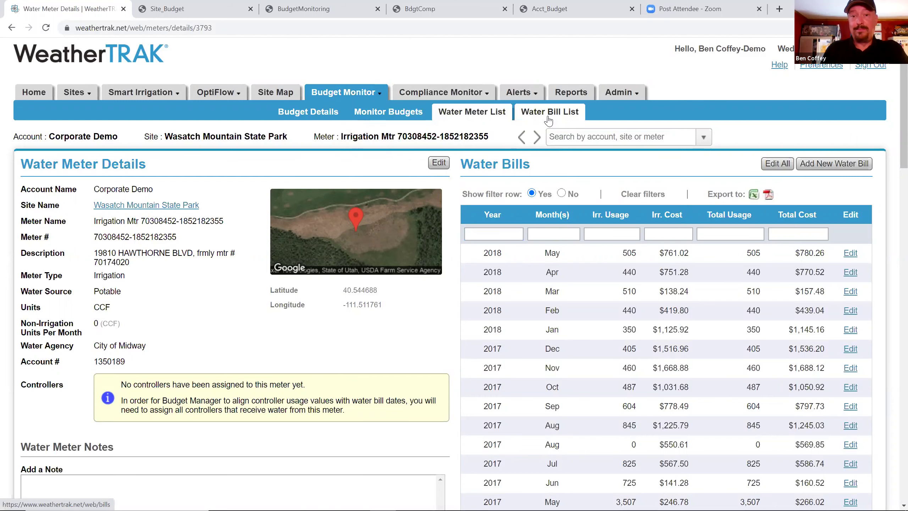
click(524, 118)
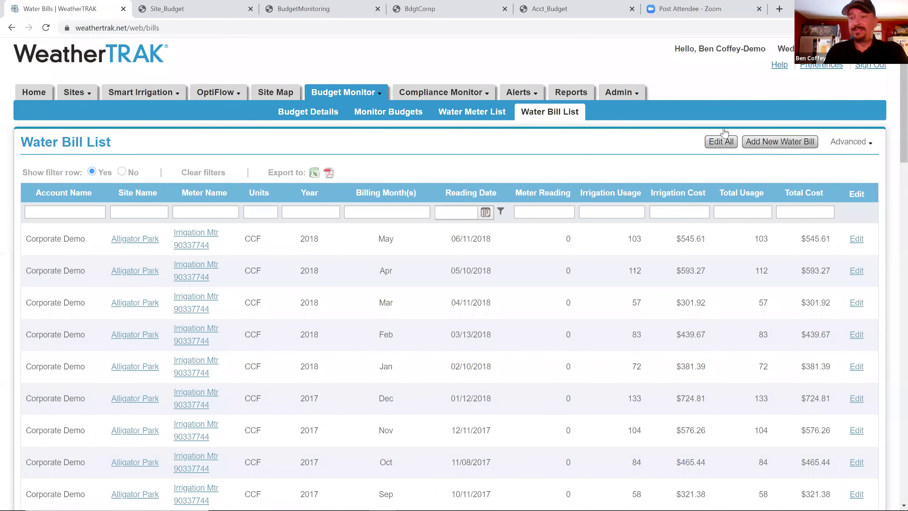
Open the form for a new water bill on the Wasatch Mountain State Park irrigation meter.
click(755, 143)
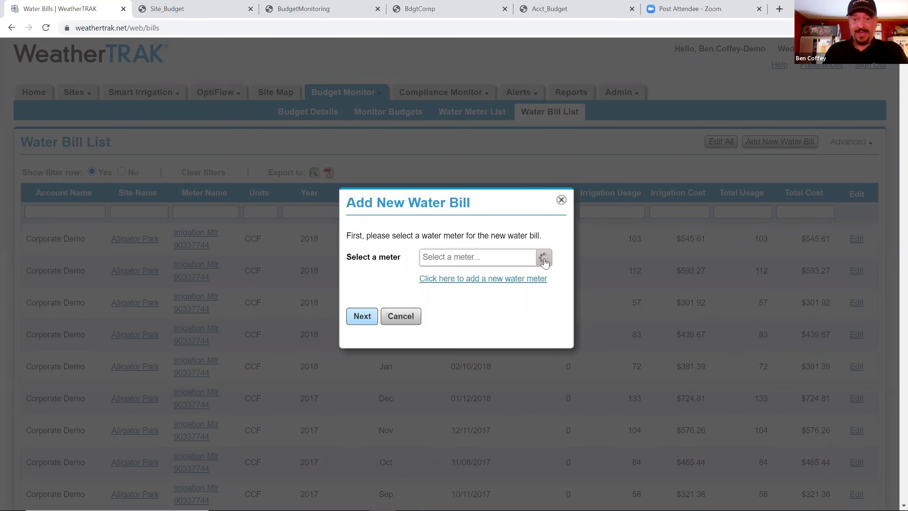
click(544, 259)
scroll(535, 326, down, 6)
scroll(535, 333, down, 3)
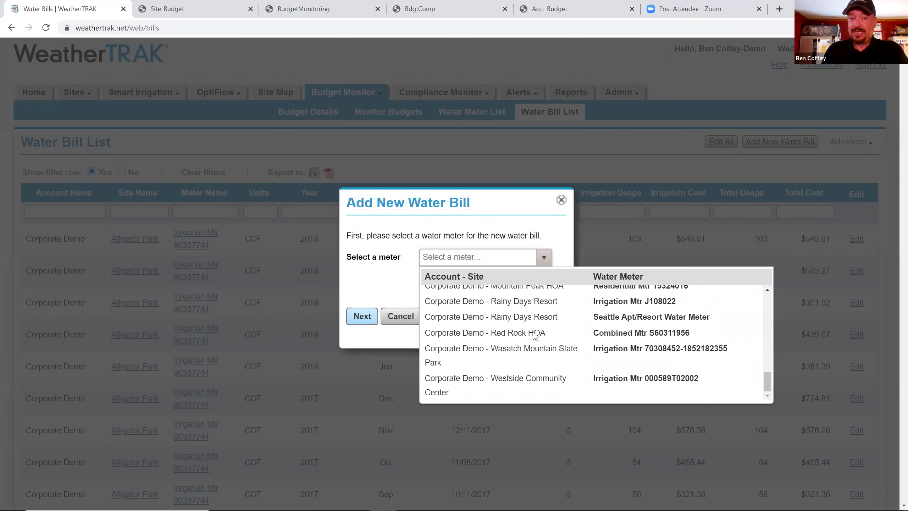
scroll(533, 331, down, 1)
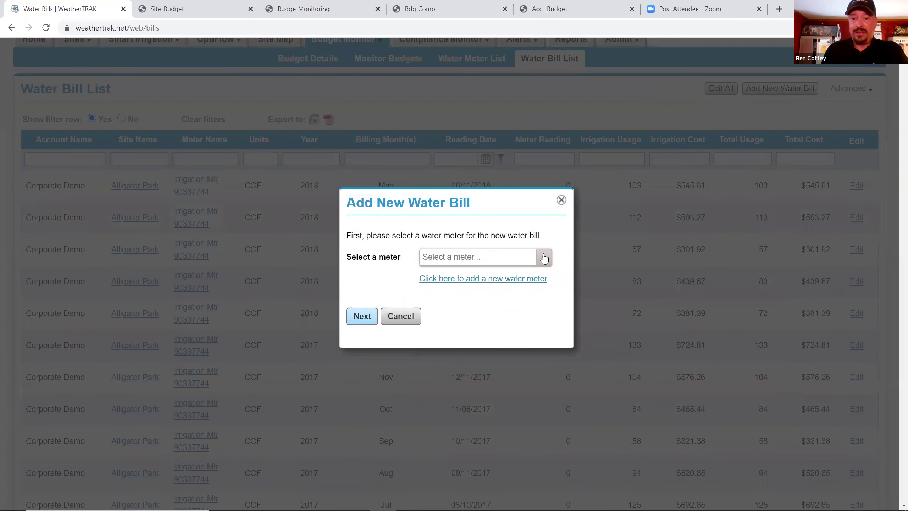
click(544, 258)
scroll(537, 336, down, 5)
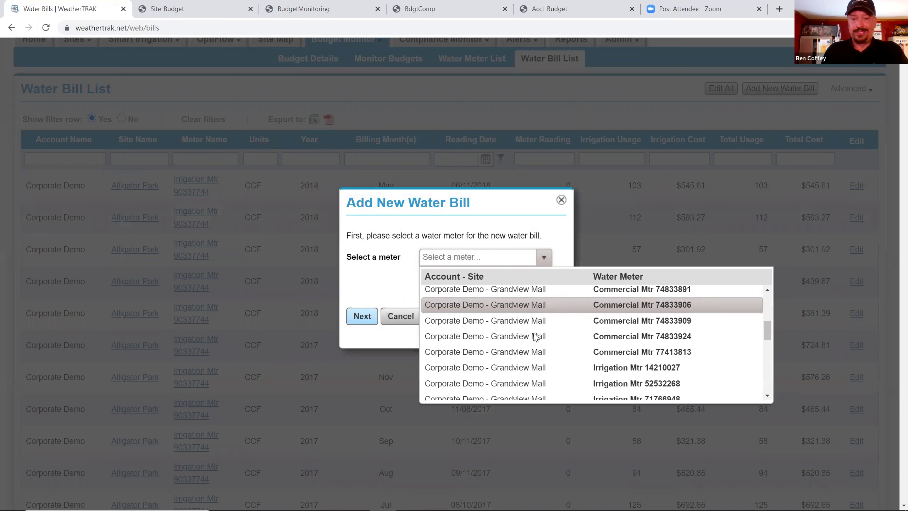
scroll(534, 346, down, 5)
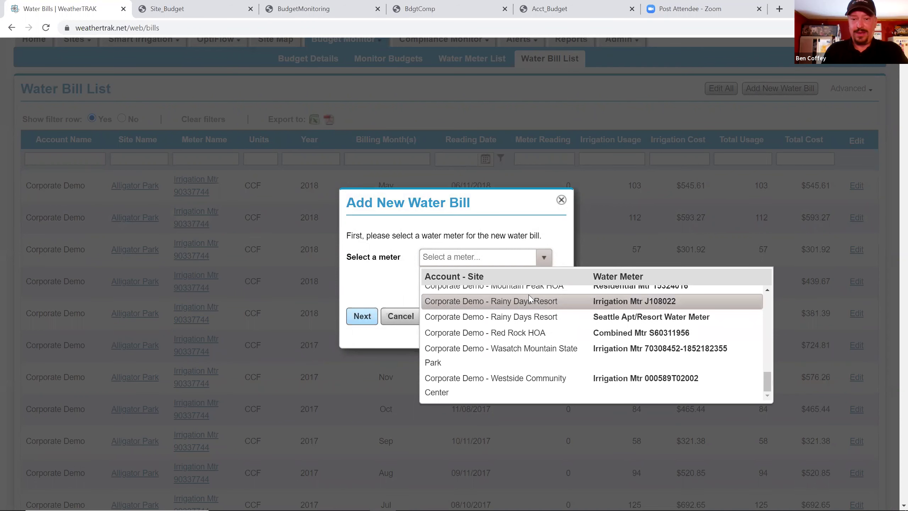
click(527, 353)
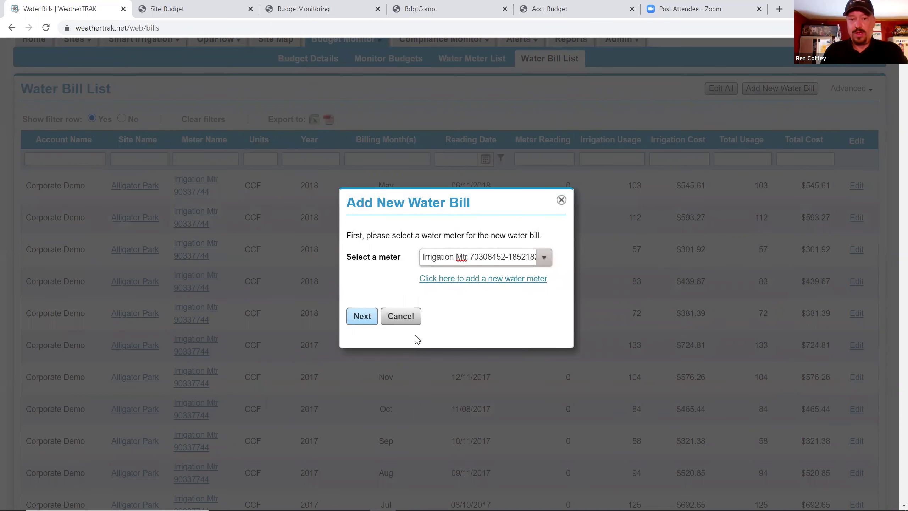
click(363, 324)
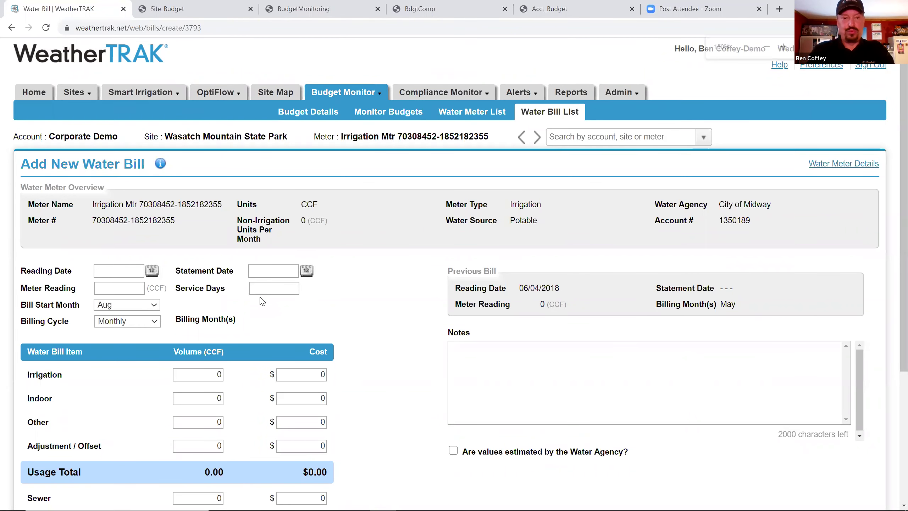
Enlarge the page to 150% and examine the new bill's reading date, meter reading, statement date and billing cycle fields.
key(ctrl+plus)
key(ctrl+minus)
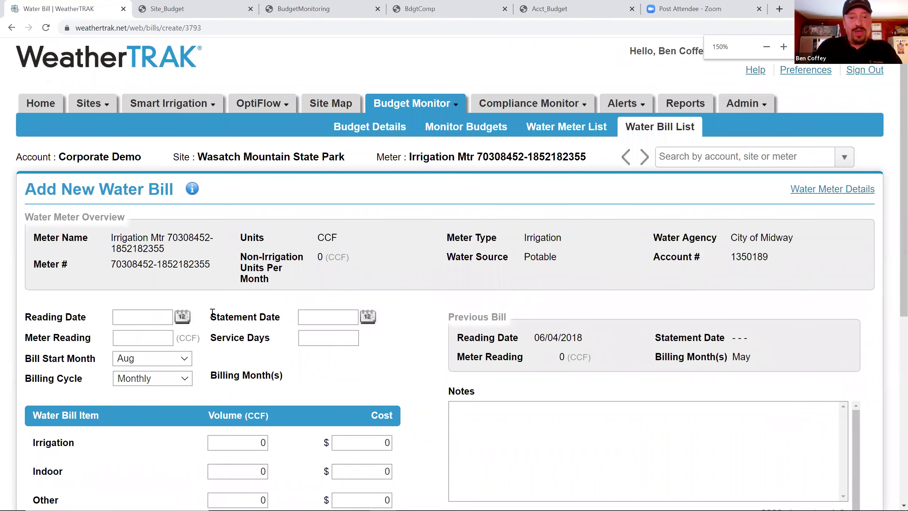
click(216, 316)
scroll(225, 320, down, 3)
click(149, 229)
click(143, 209)
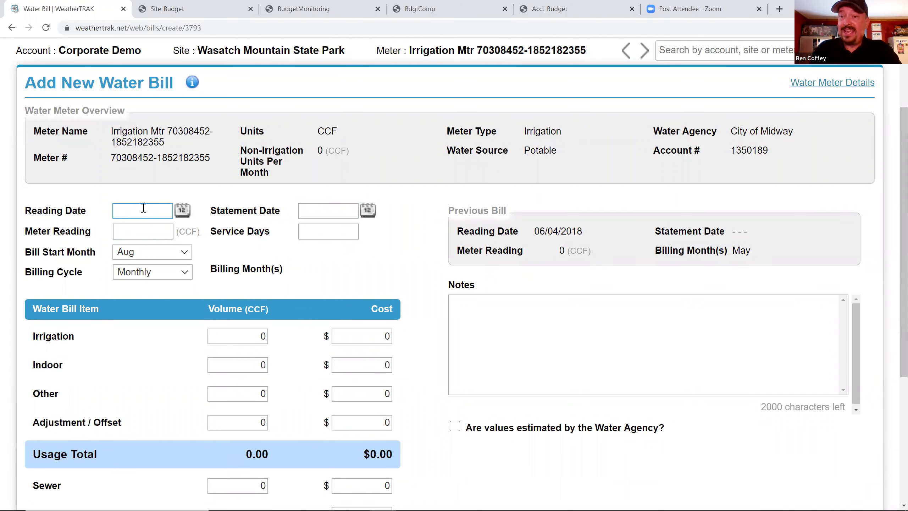
click(217, 215)
click(261, 199)
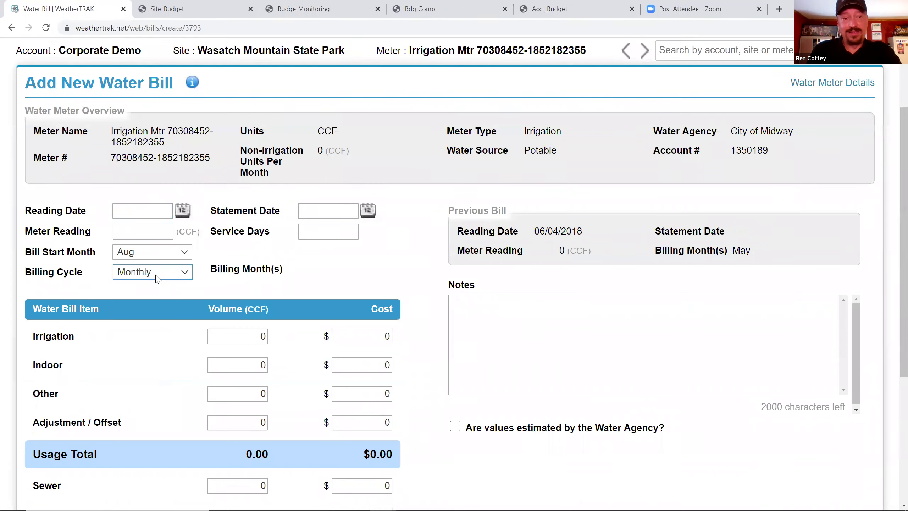
click(168, 238)
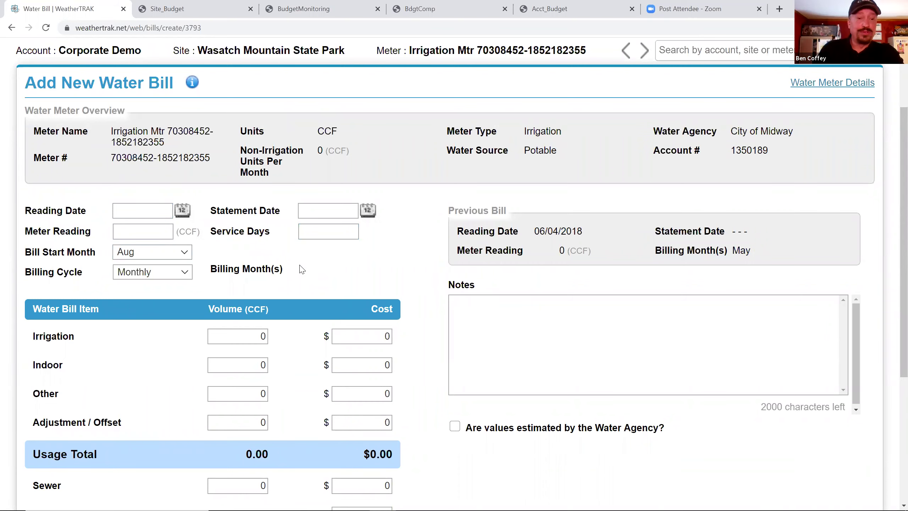
Examine the new bill's volume and cost items, totals, previous bill, notes and saving options.
scroll(340, 312, down, 1)
click(339, 308)
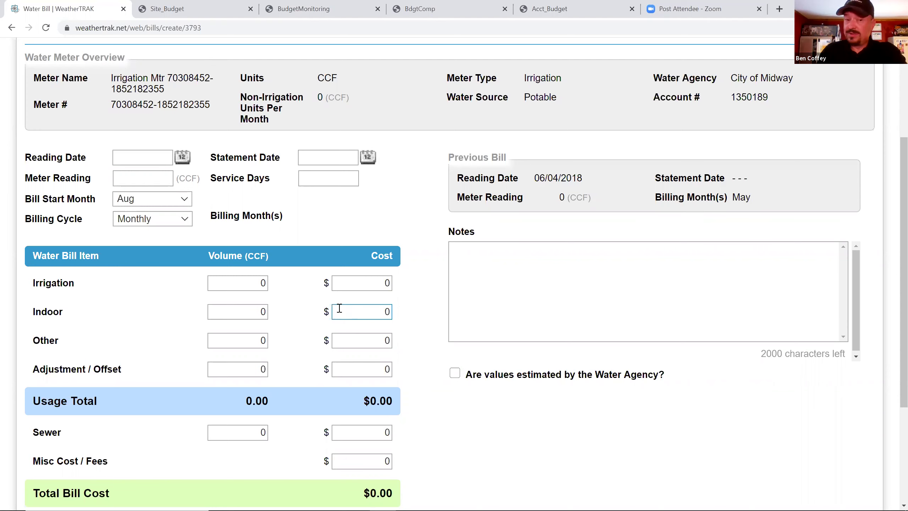
scroll(291, 314, down, 1)
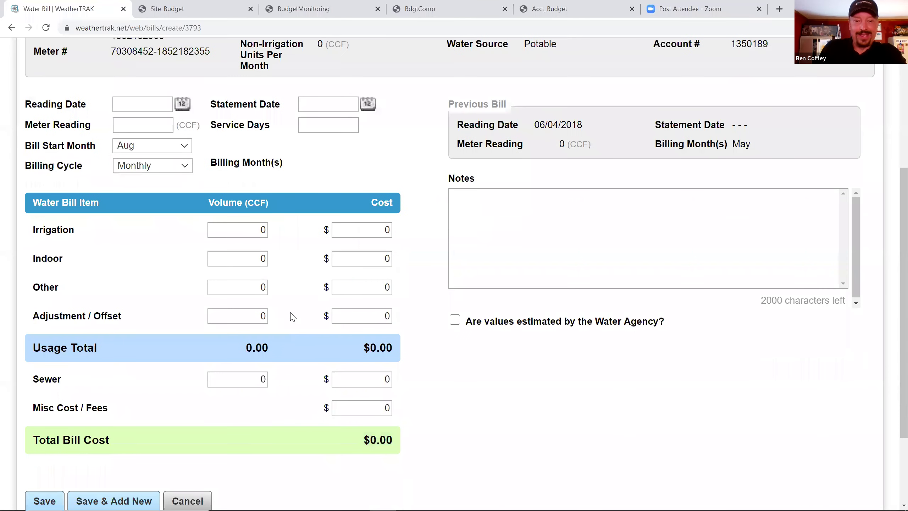
click(252, 257)
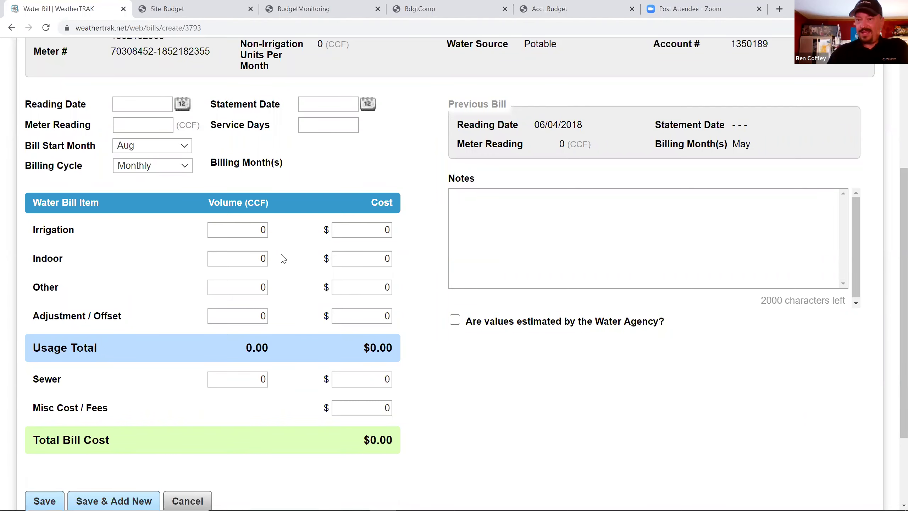
click(552, 279)
scroll(552, 278, up, 1)
scroll(552, 279, up, 1)
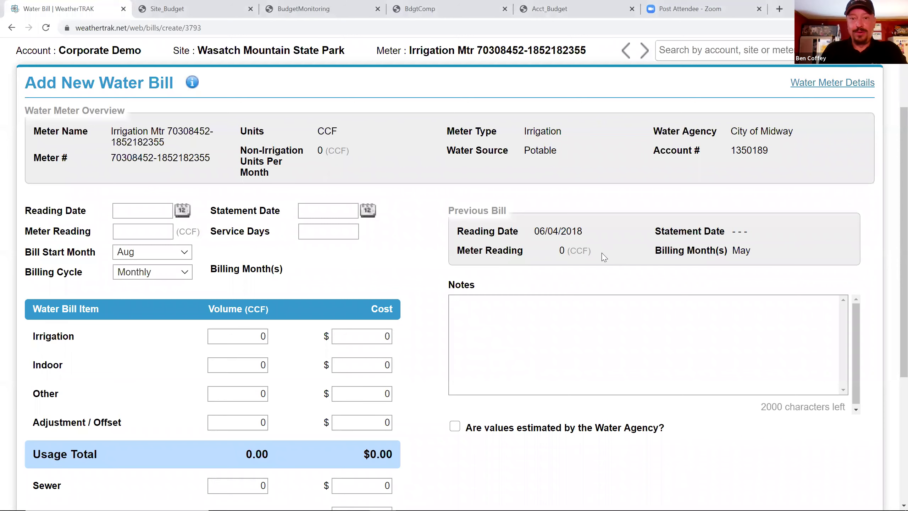
scroll(425, 332, down, 3)
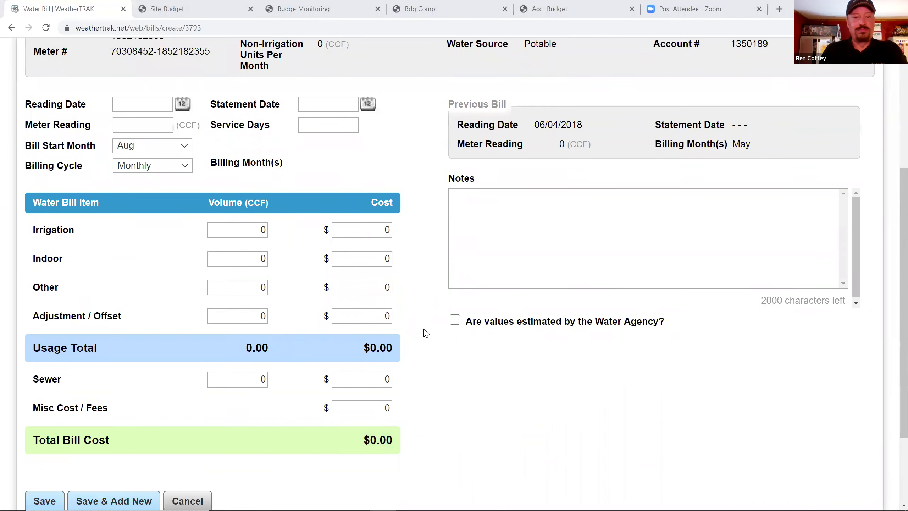
scroll(426, 332, down, 3)
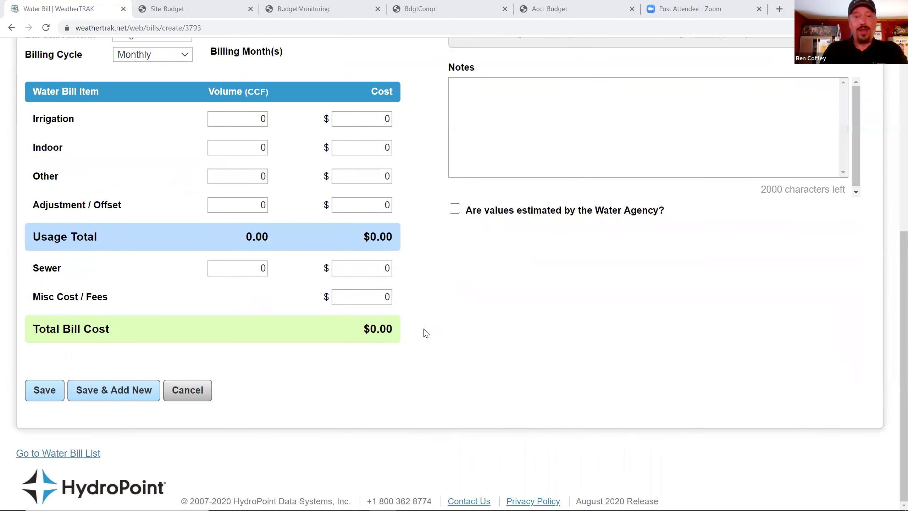
scroll(425, 333, up, 9)
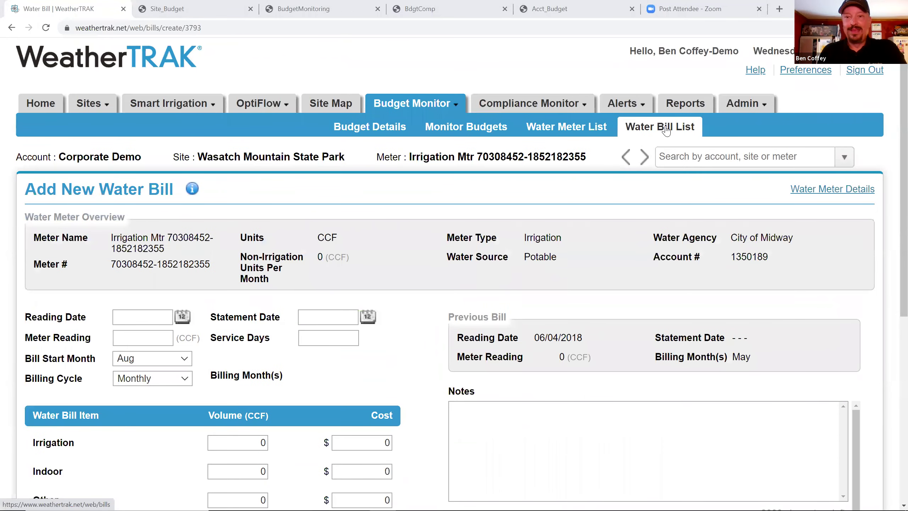
Return to the water bill list and open all bills of the Wasatch Mountain State Park irrigation meter for editing, examining the grid.
click(657, 136)
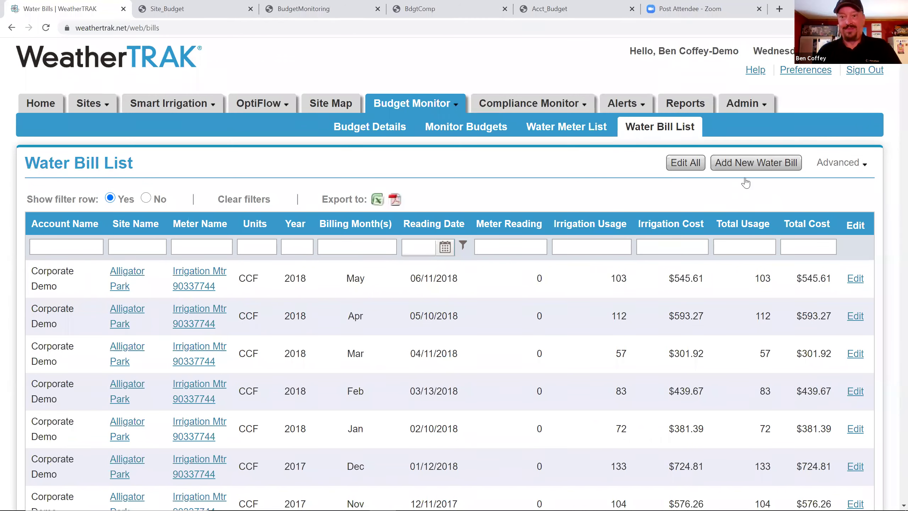
click(762, 167)
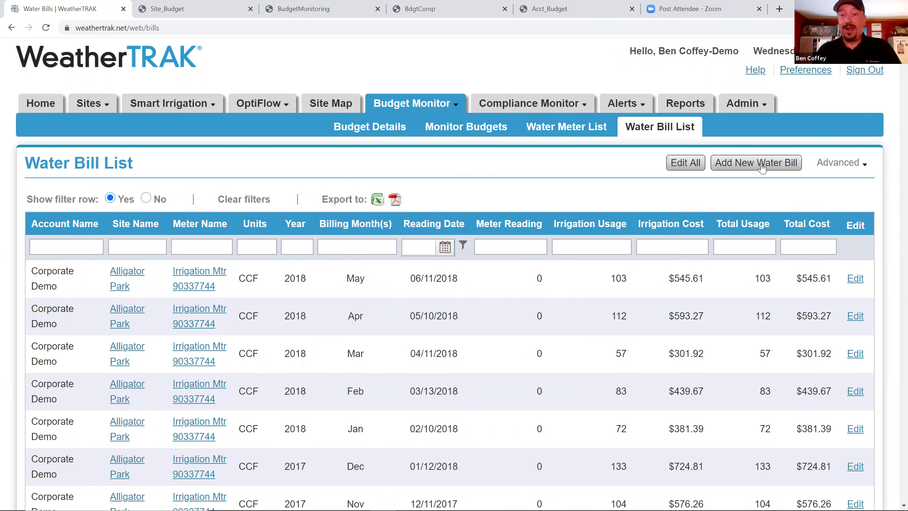
click(687, 163)
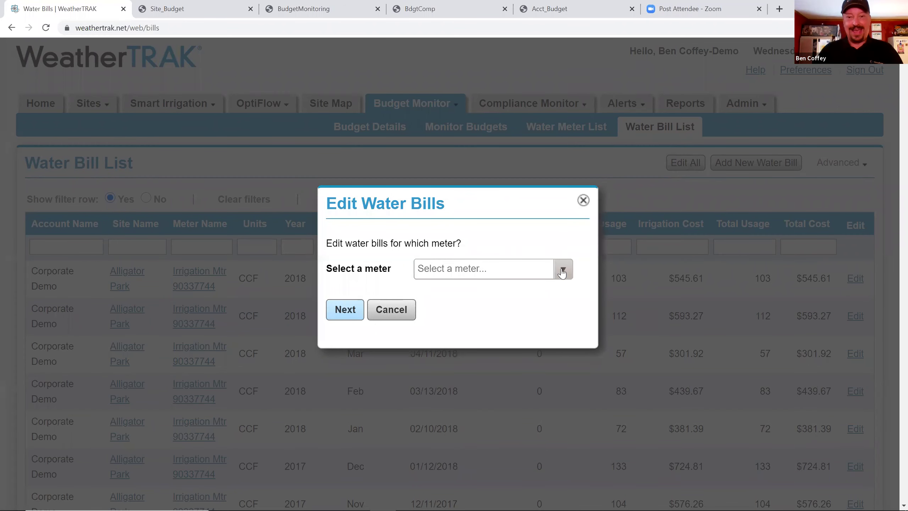
click(562, 273)
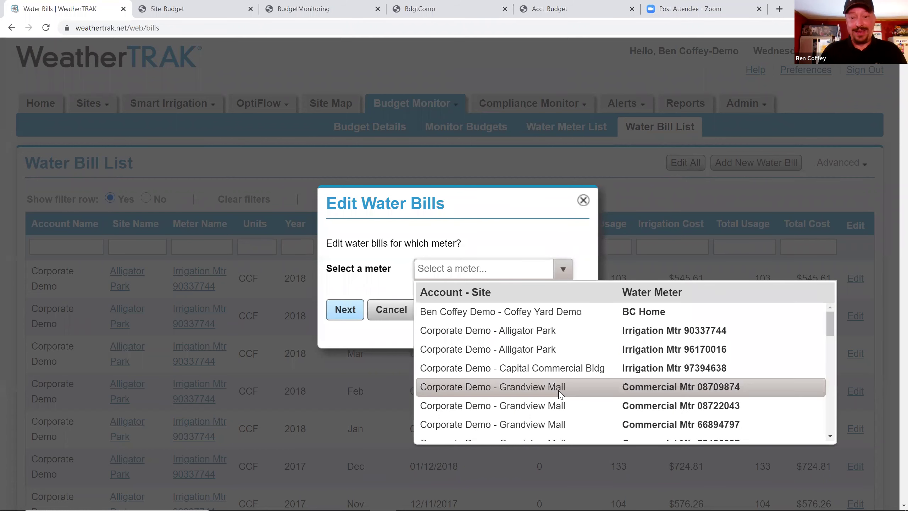
scroll(559, 393, down, 6)
scroll(556, 374, down, 5)
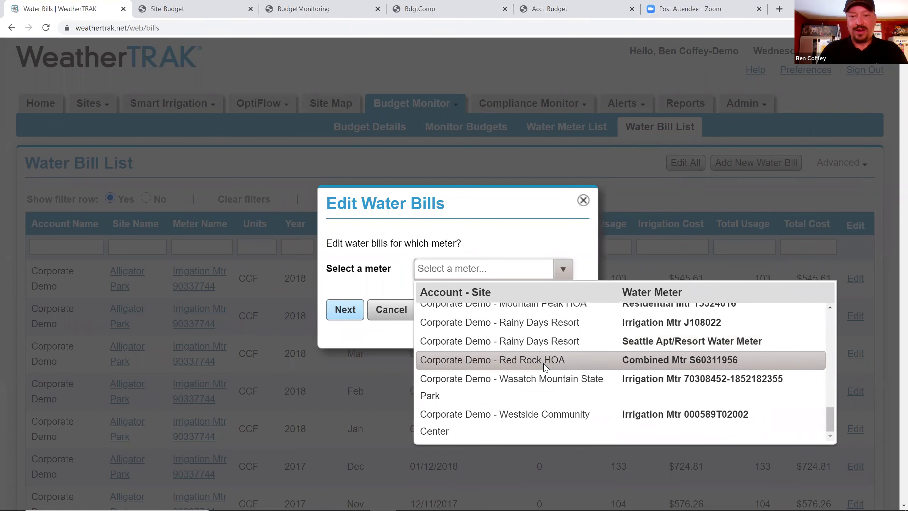
click(540, 375)
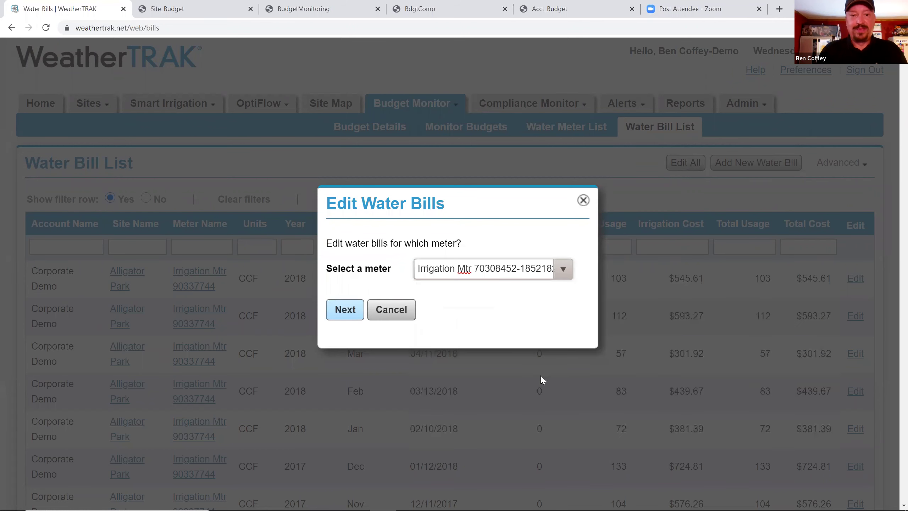
click(344, 310)
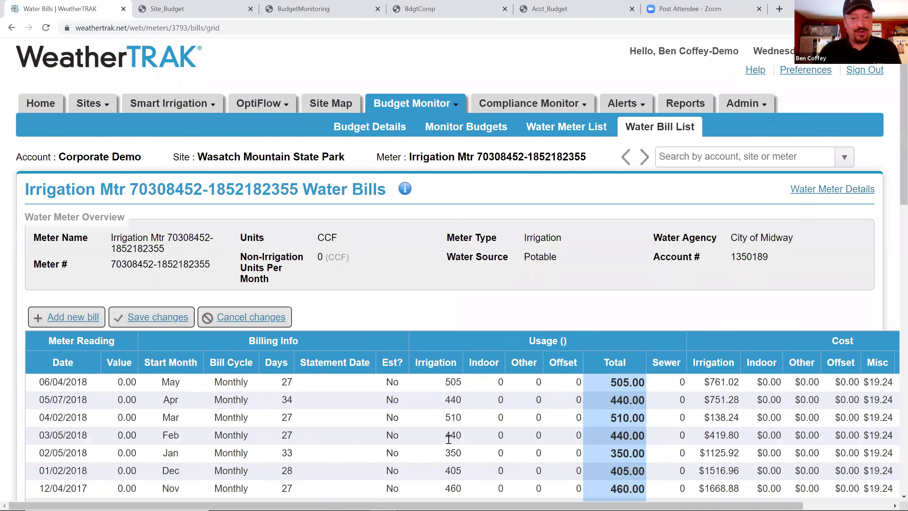
scroll(449, 444, down, 1)
scroll(449, 444, down, 1)
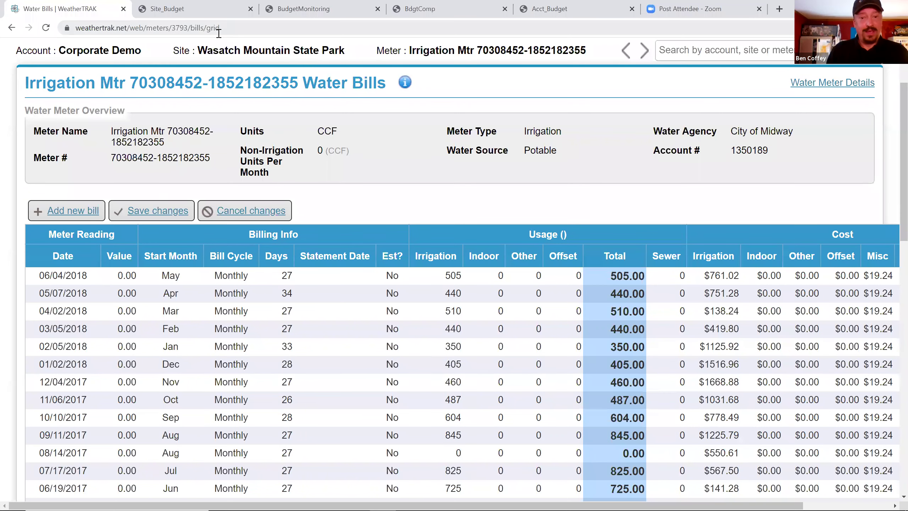
scroll(279, 251, up, 3)
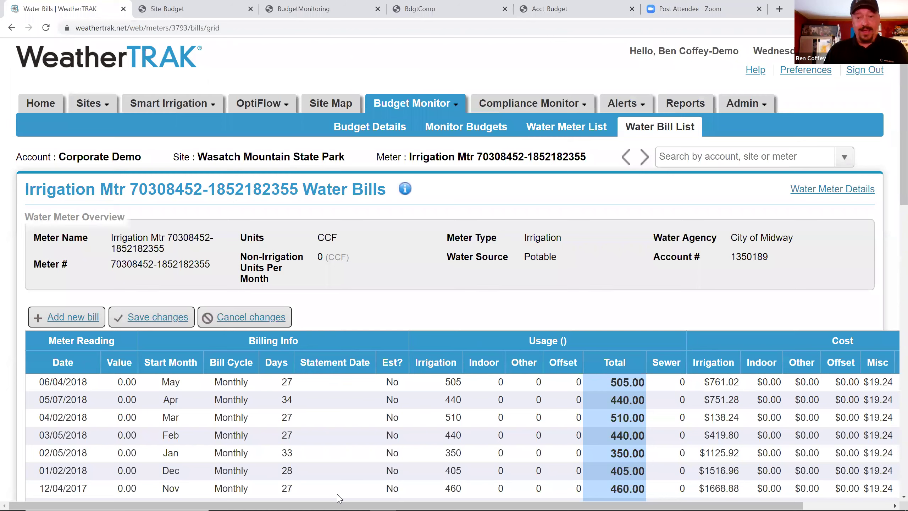
mouse_move(339, 499)
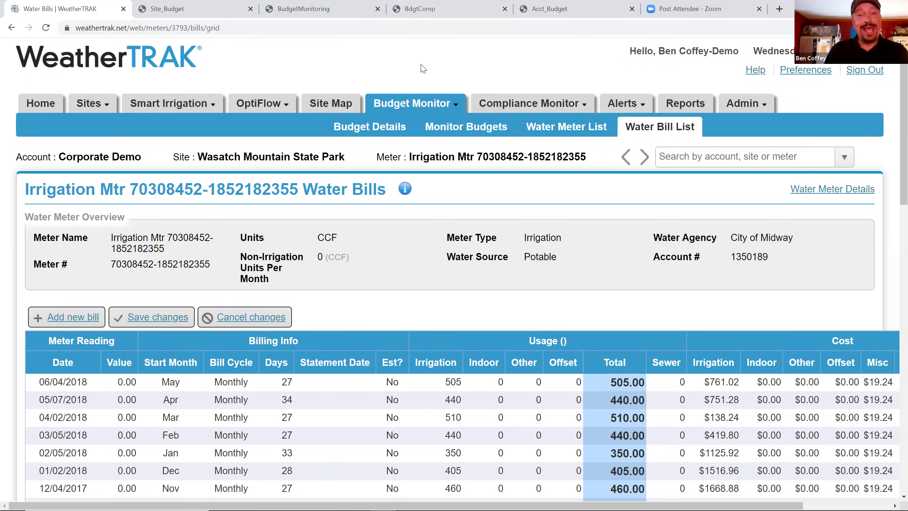
Go to the Budget Details for Wasatch Mountain State Park and set the target metric to 2013 - Water Bills.
click(386, 130)
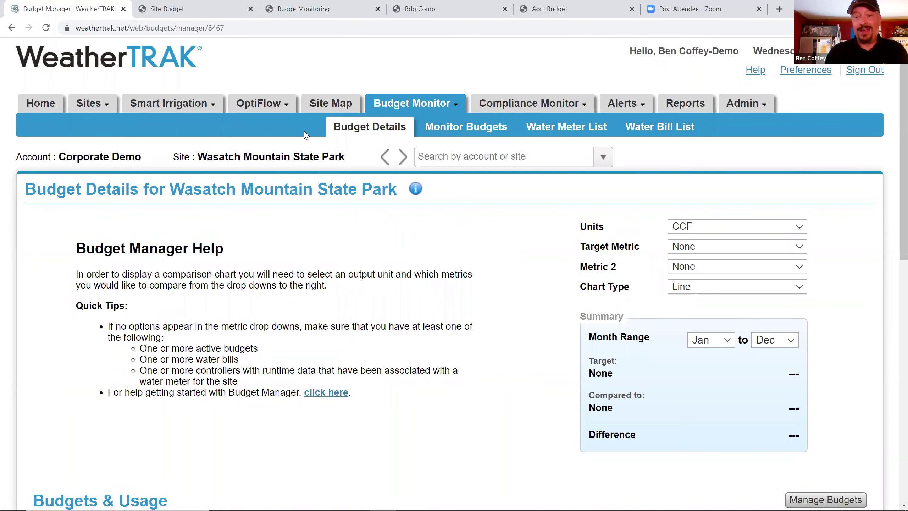
click(800, 247)
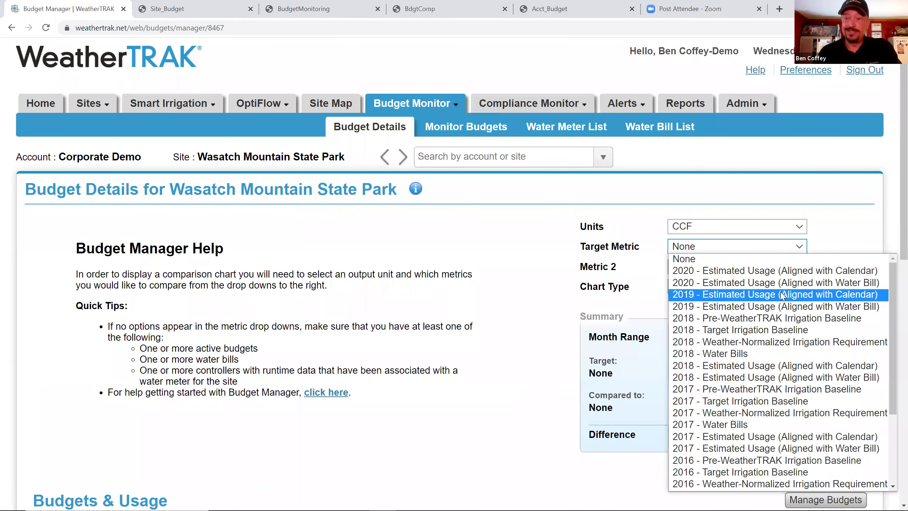
scroll(779, 306, down, 3)
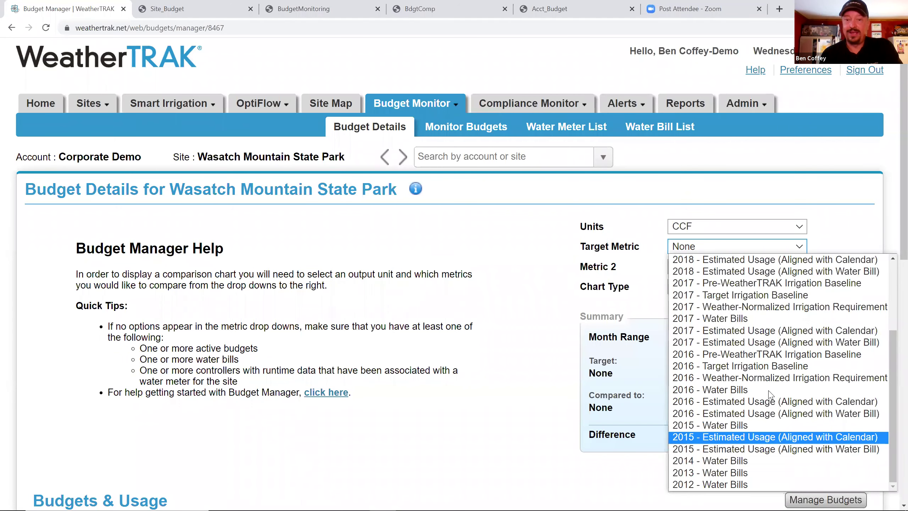
click(808, 472)
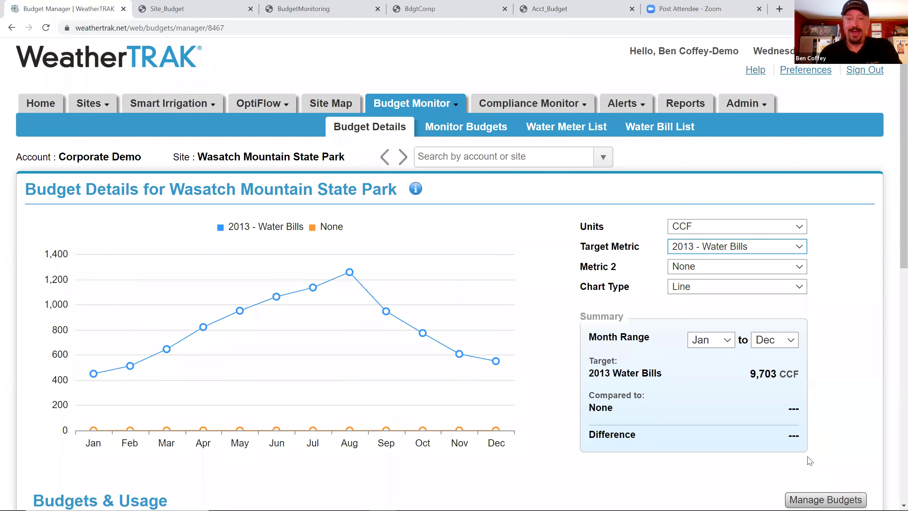
Set Metric 2 to 2014 - Water Bills to compare it with the 2013 water bills.
click(803, 273)
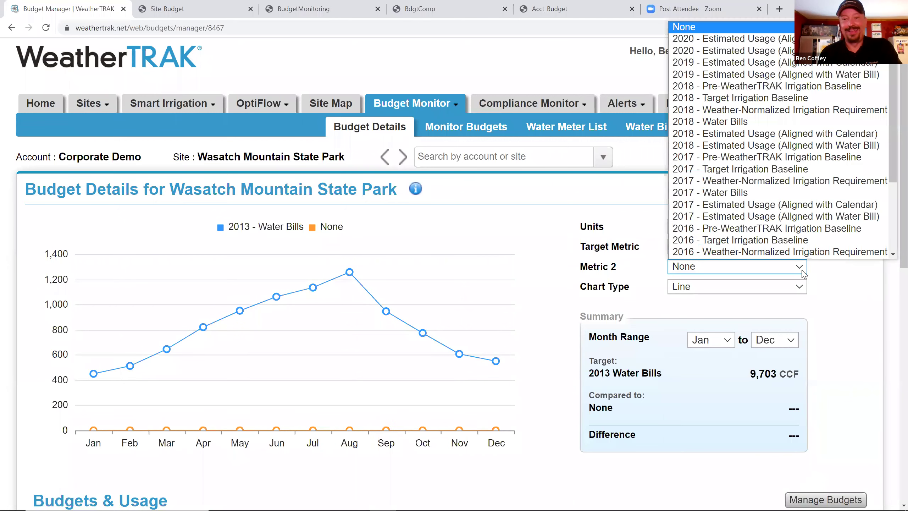
scroll(759, 200, down, 3)
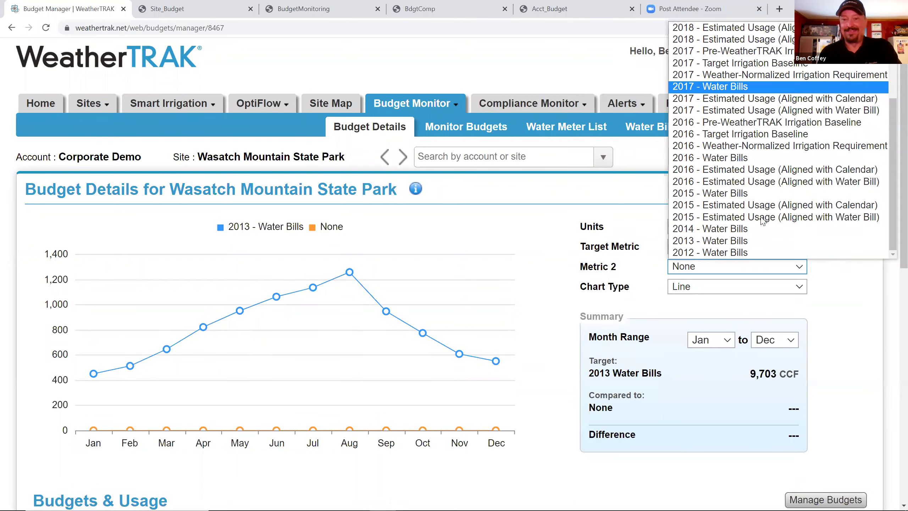
click(765, 229)
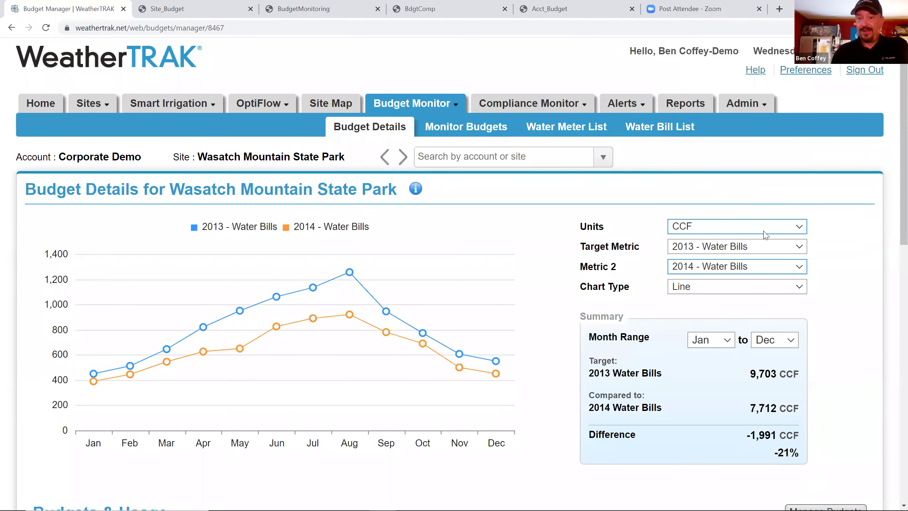
Set the comparison chart's units to Gallons and its chart type to Bar.
click(801, 231)
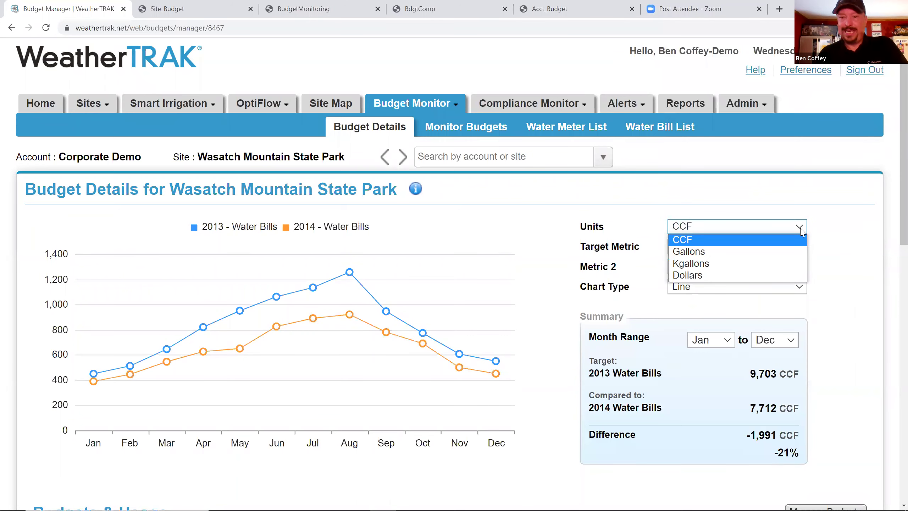
click(789, 252)
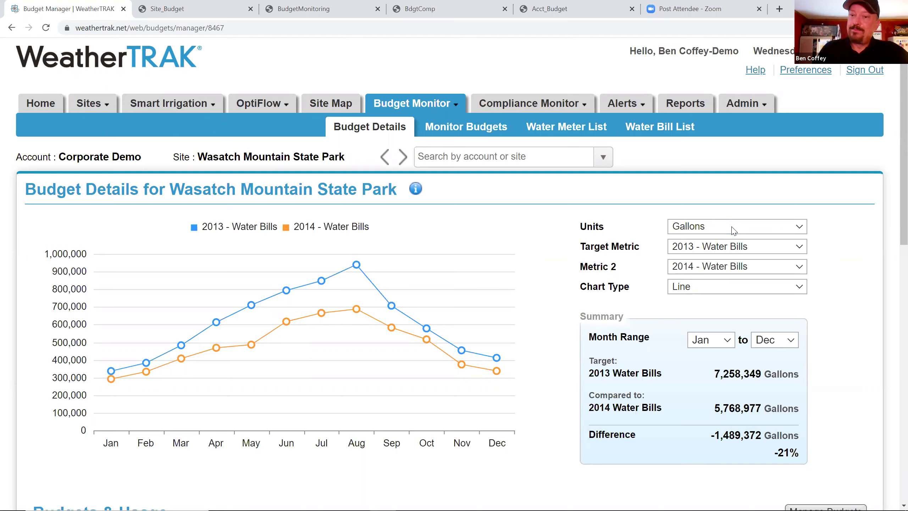
click(800, 287)
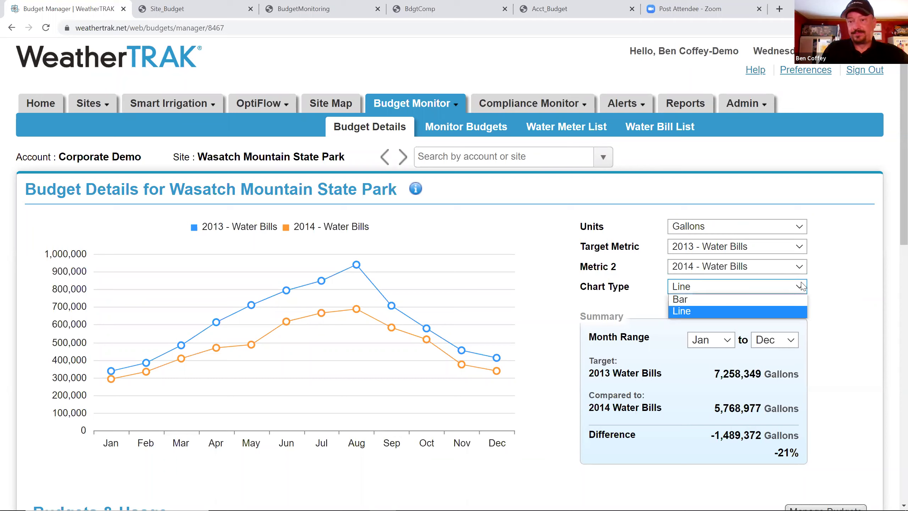
click(800, 301)
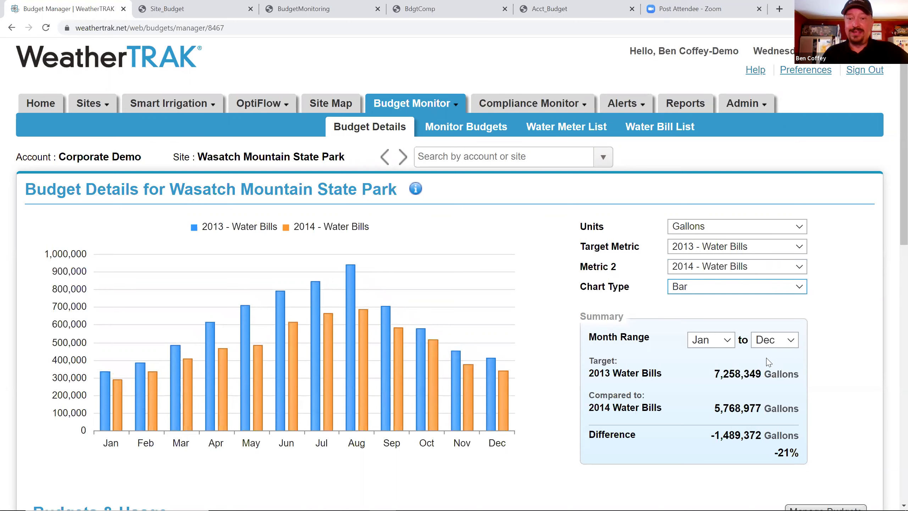
Examine the monthly bars of the 2013 and 2014 water bills and the Budgets & Usage table.
scroll(769, 362, down, 3)
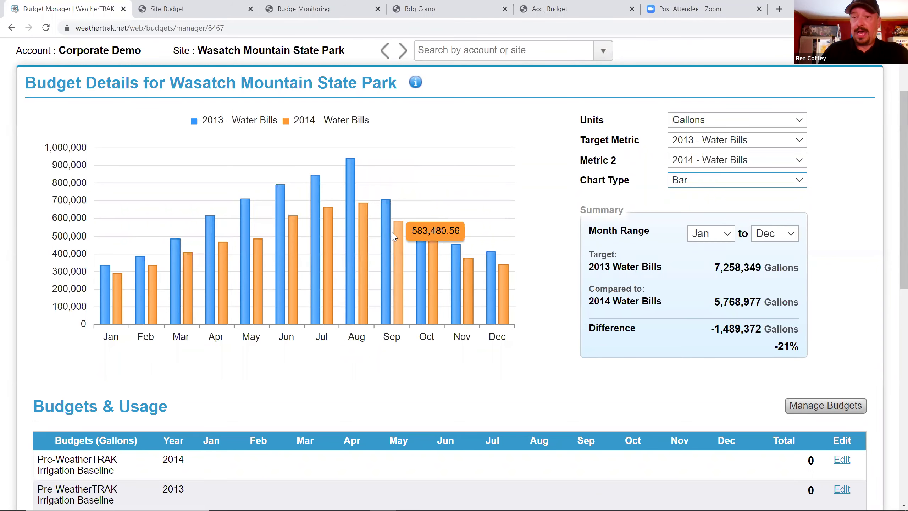
mouse_move(353, 181)
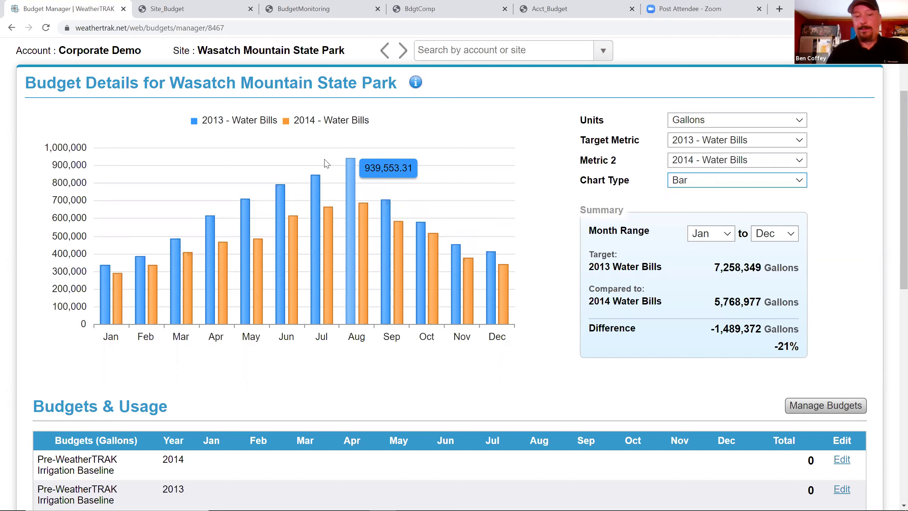
scroll(404, 195, down, 3)
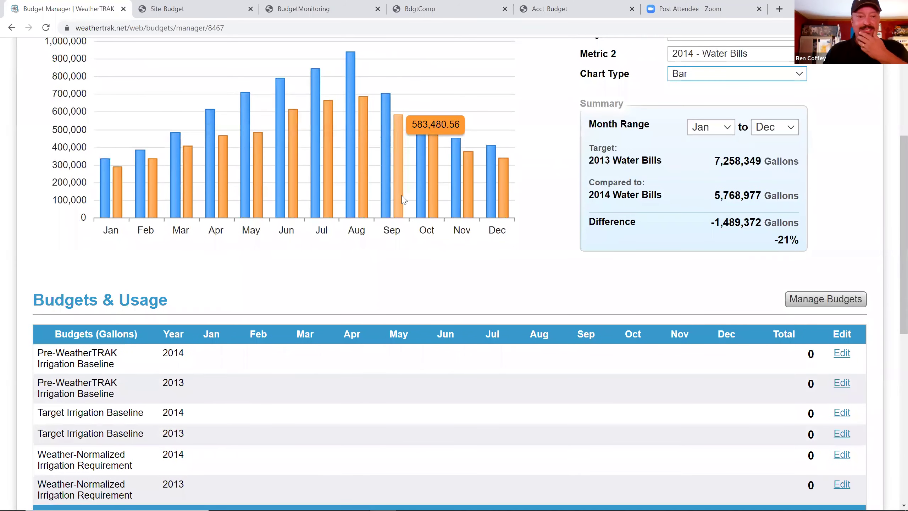
scroll(402, 199, down, 2)
scroll(402, 196, up, 5)
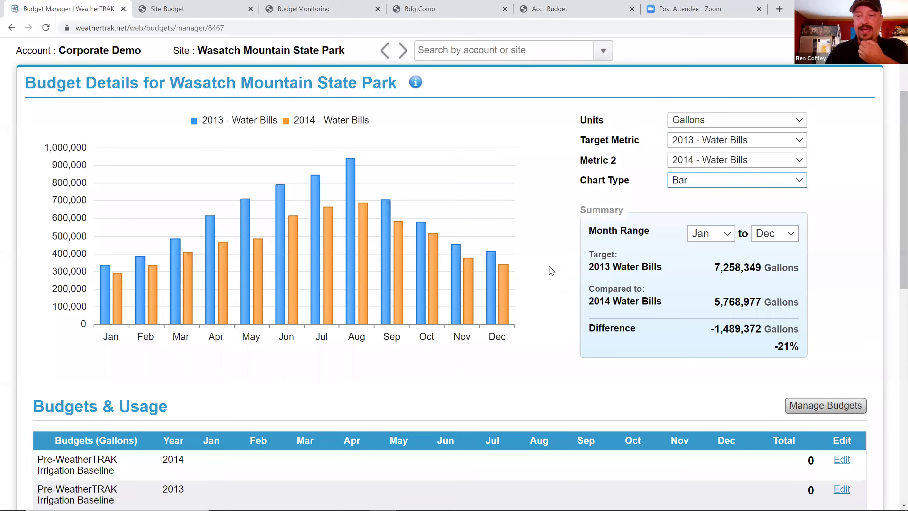
scroll(547, 290, down, 2)
scroll(544, 290, down, 2)
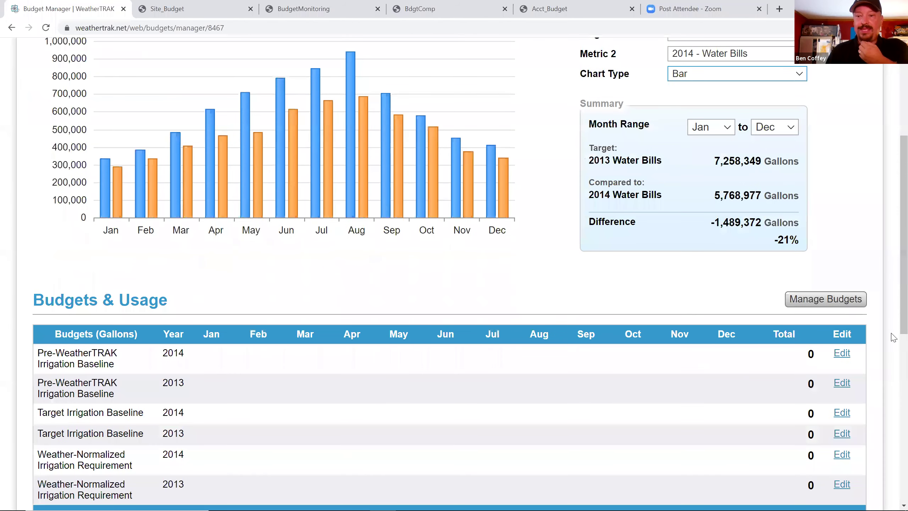
Examine the active settings, names and descriptions of the three budgets under Manage Budgets, and close it without saving.
click(788, 299)
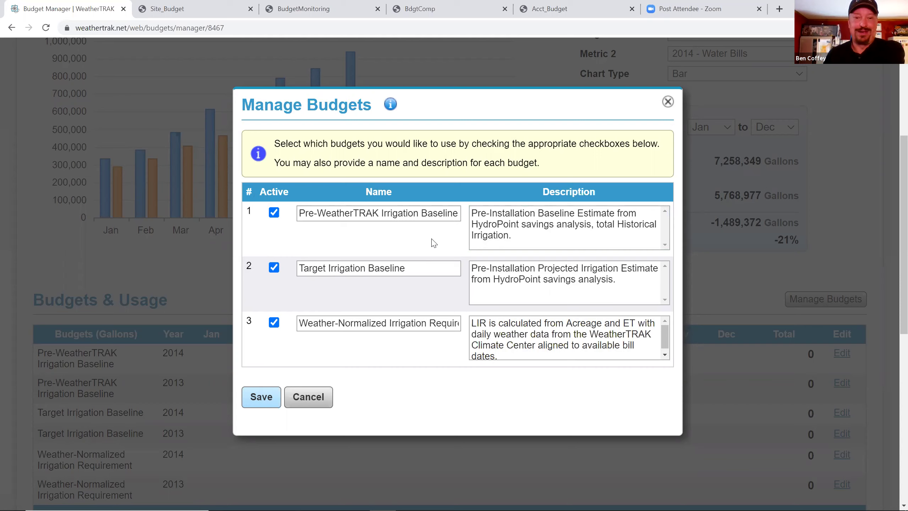
click(425, 273)
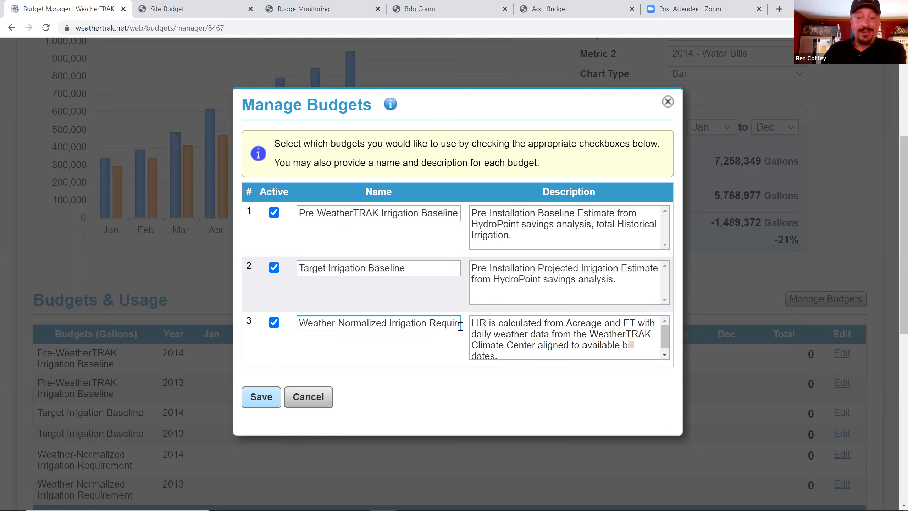
drag(450, 326, 298, 346)
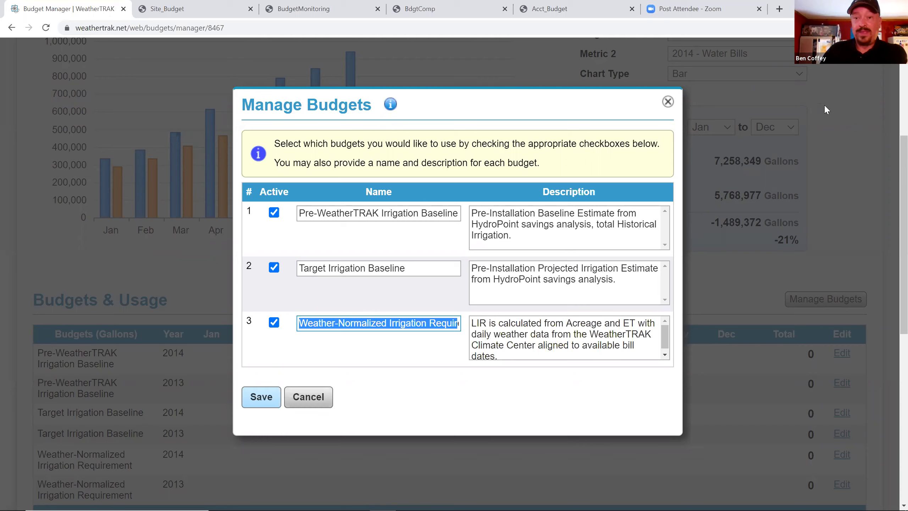
click(668, 102)
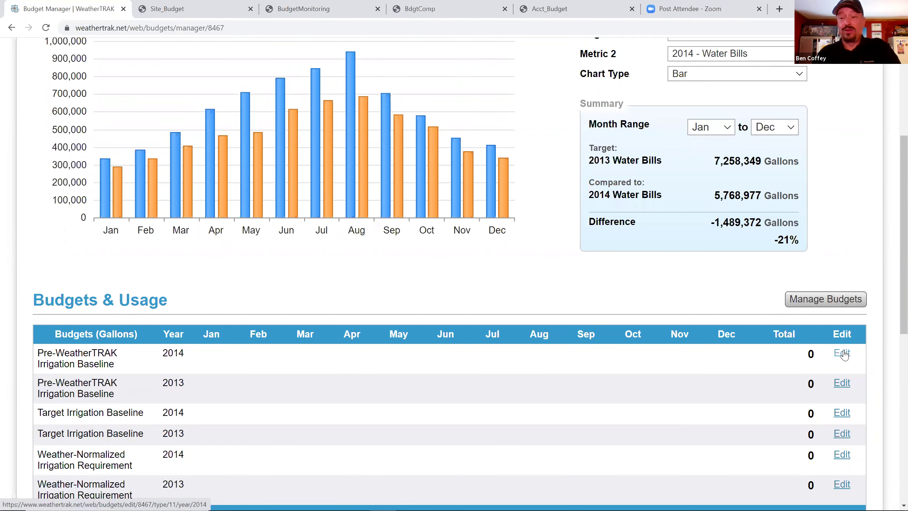
click(836, 298)
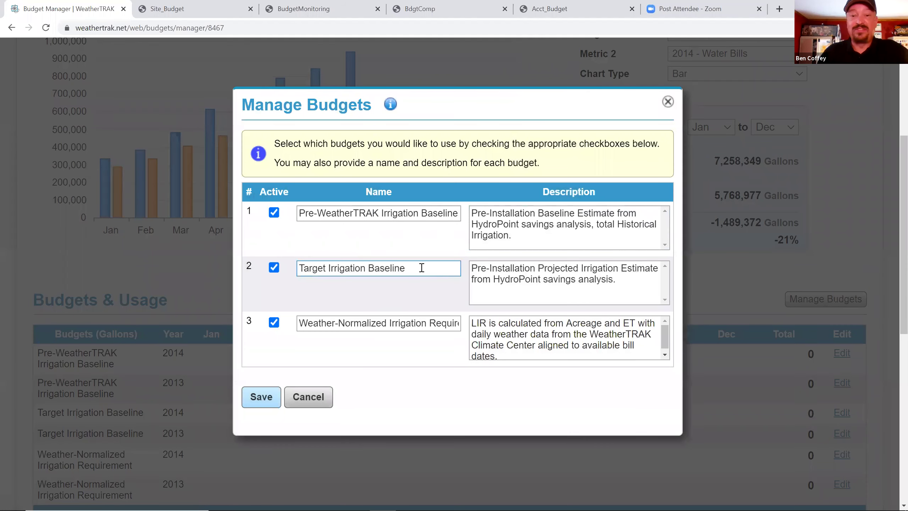
click(671, 102)
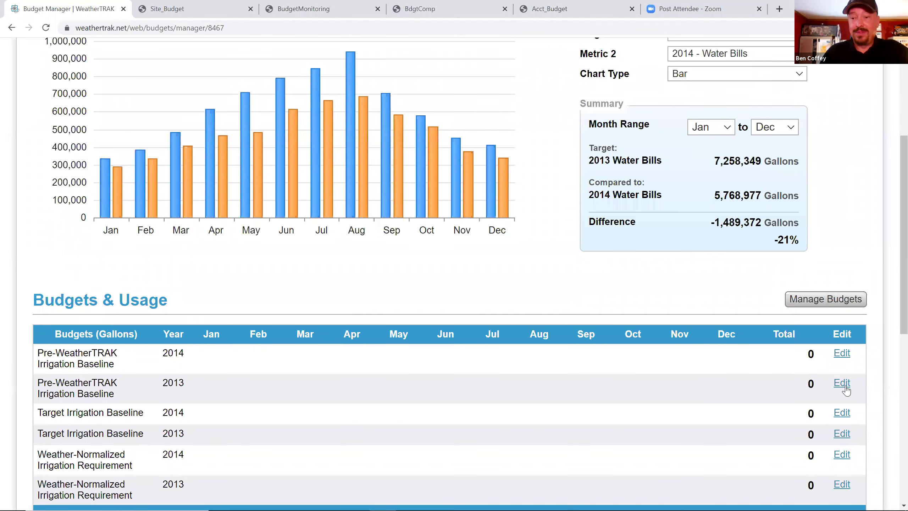
In the 2014 Pre-WeatherTRAK Irrigation Baseline, enter gallons for February through September: 512, 600, 820, 800, 2000, 1100, 1000 and 1100.
click(844, 355)
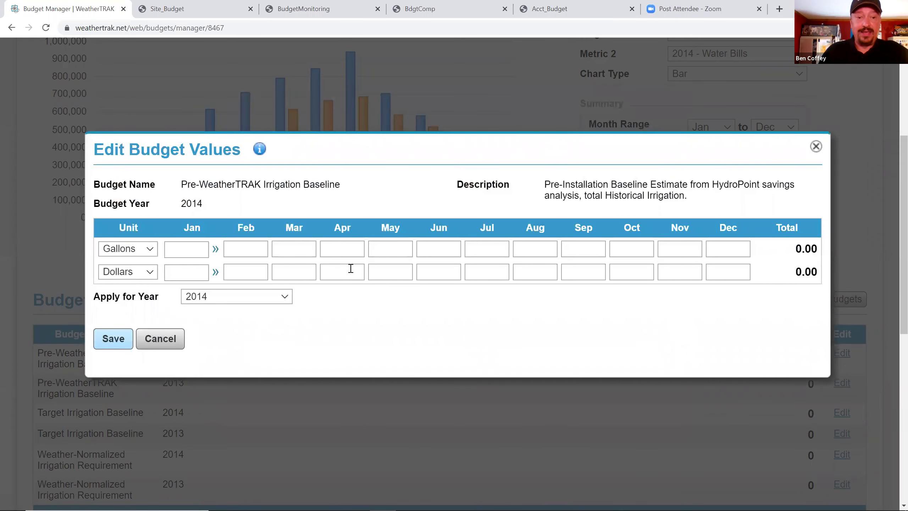
click(227, 249)
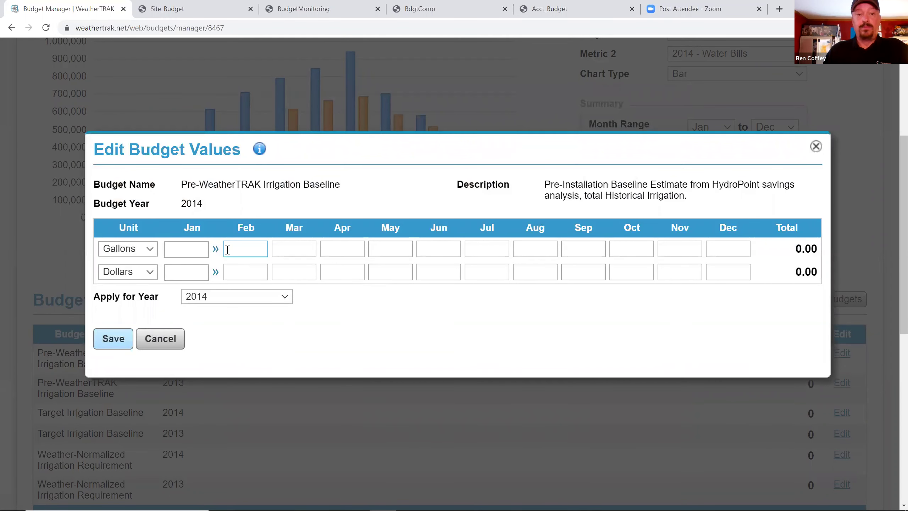
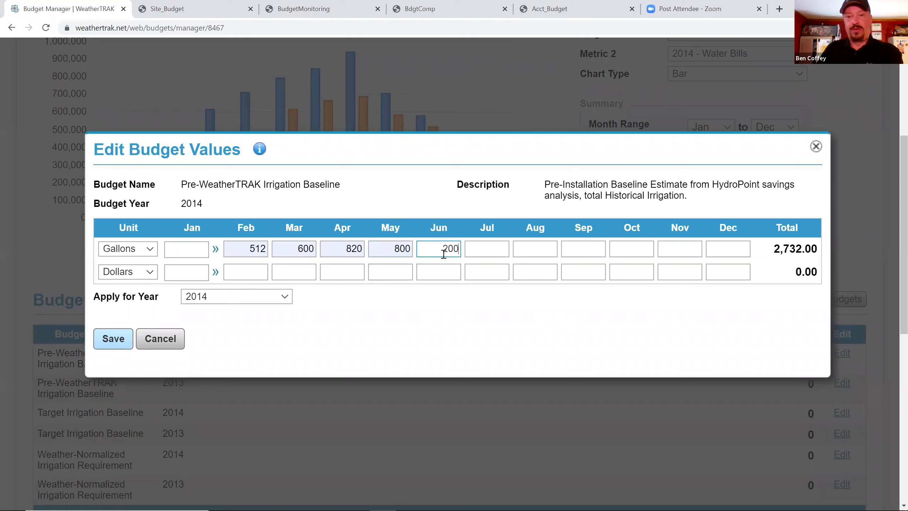
click(482, 249)
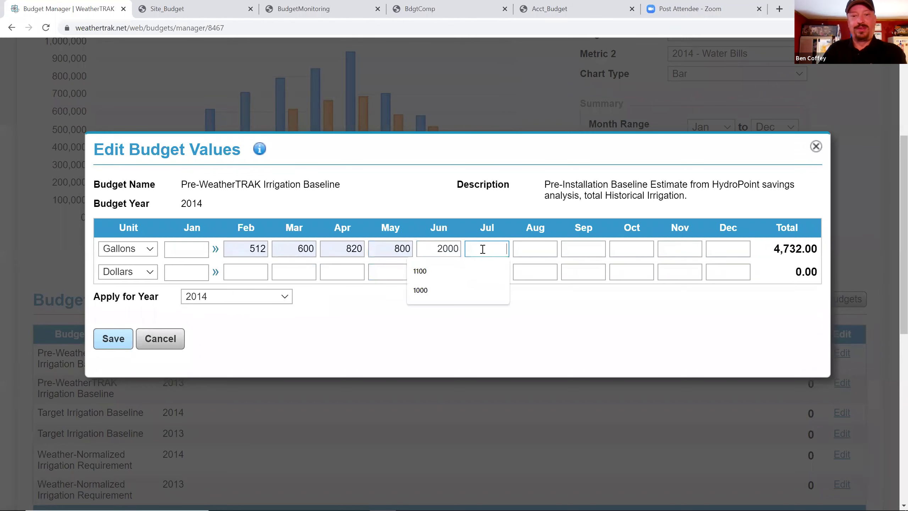
click(468, 269)
click(523, 245)
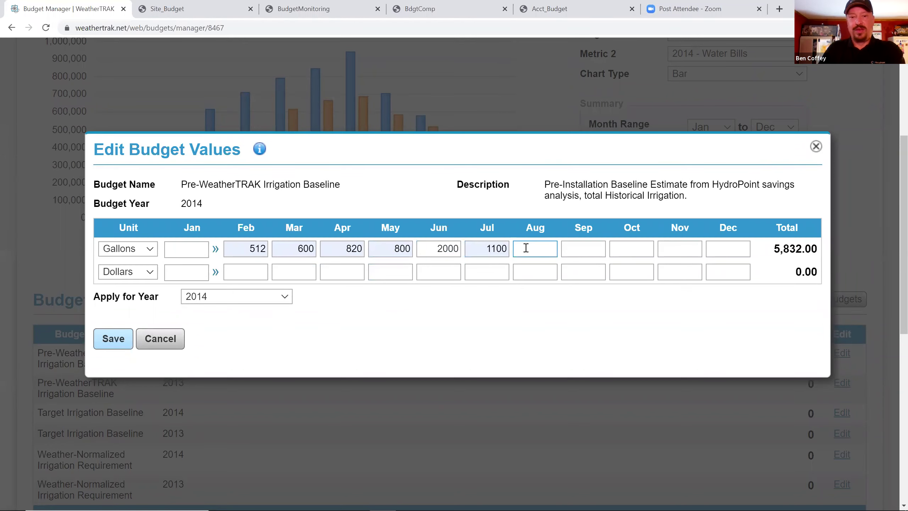
text(1000)
click(589, 254)
click(592, 270)
Enter 773, 600 and 550 gallons for October through December and 200 for January, and save the budget values.
click(624, 249)
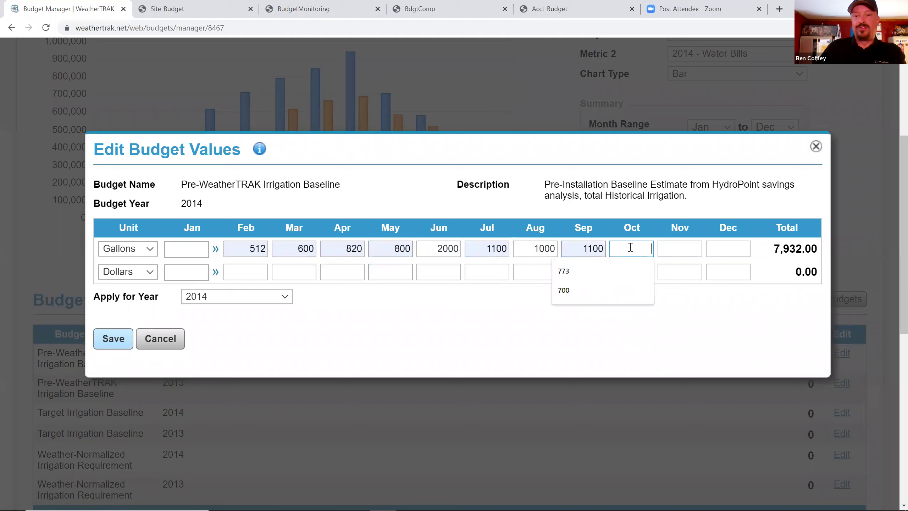
click(625, 275)
click(674, 248)
click(681, 279)
click(725, 250)
click(710, 271)
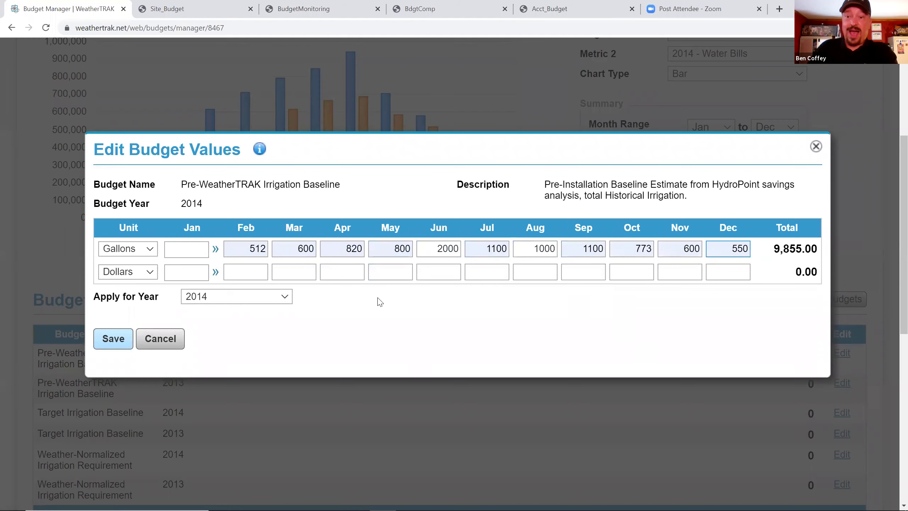
click(194, 249)
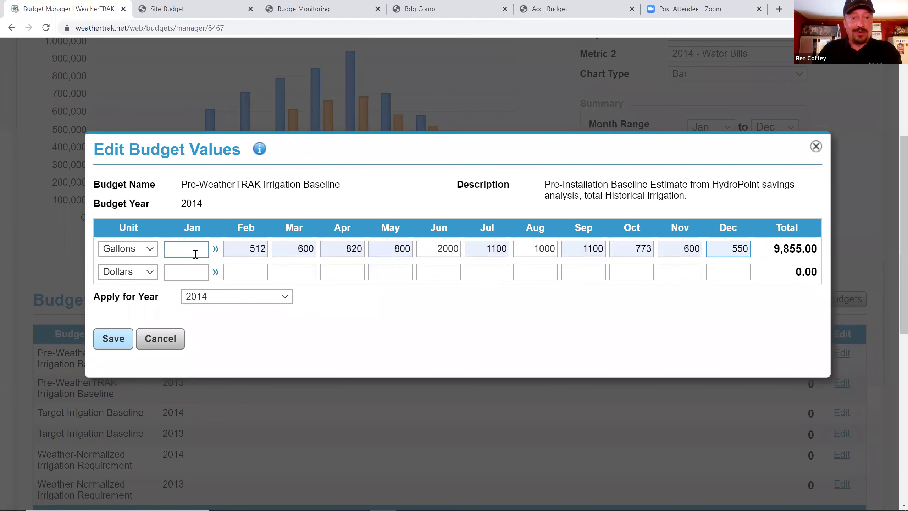
click(183, 294)
click(108, 340)
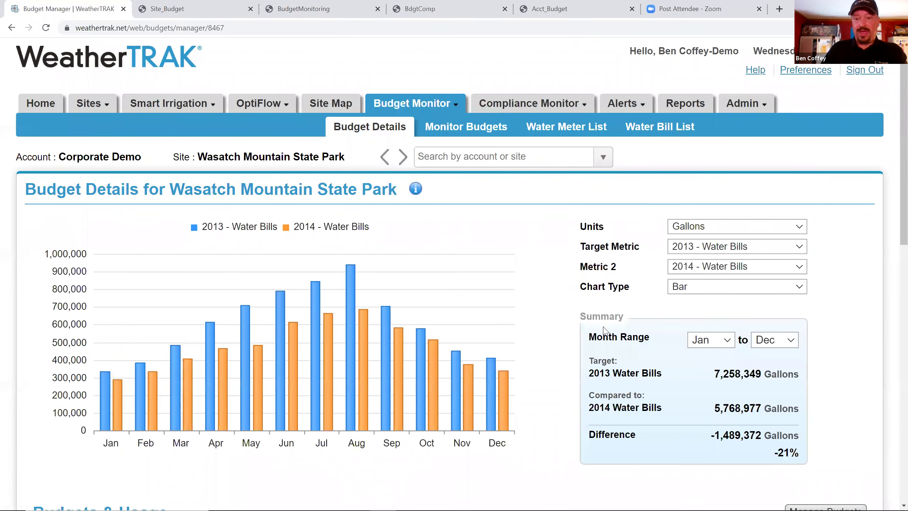
Check the saved baseline row, set the chart type to Line and set Metric 2 to 2014 - Pre-WeatherTRAK Irrigation Baseline.
scroll(606, 329, down, 4)
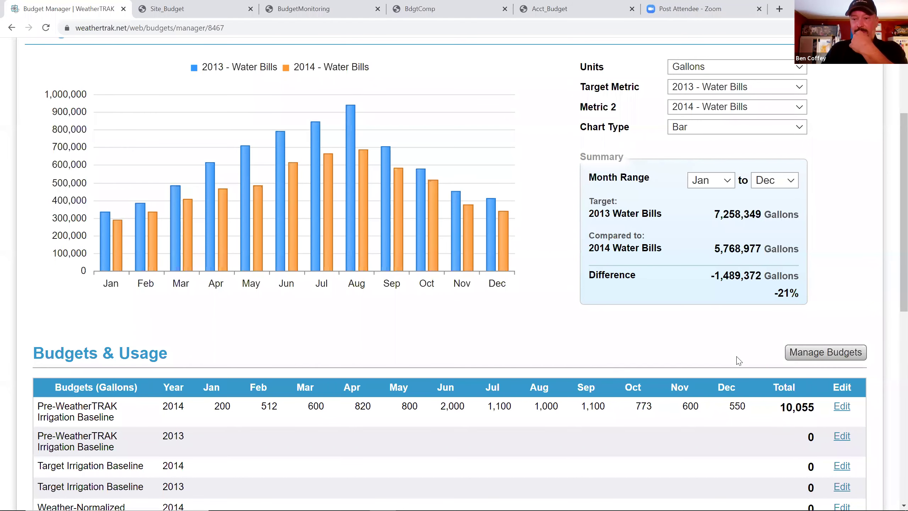
scroll(739, 361, up, 2)
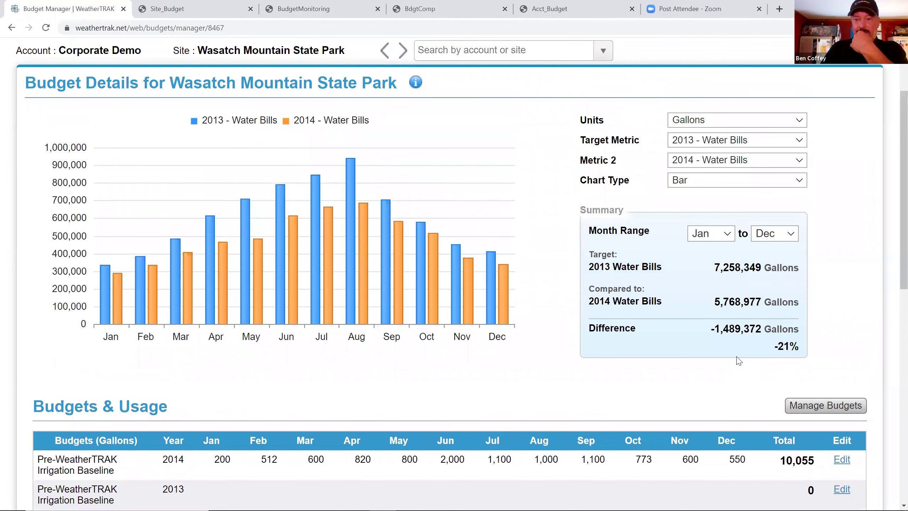
scroll(738, 361, up, 3)
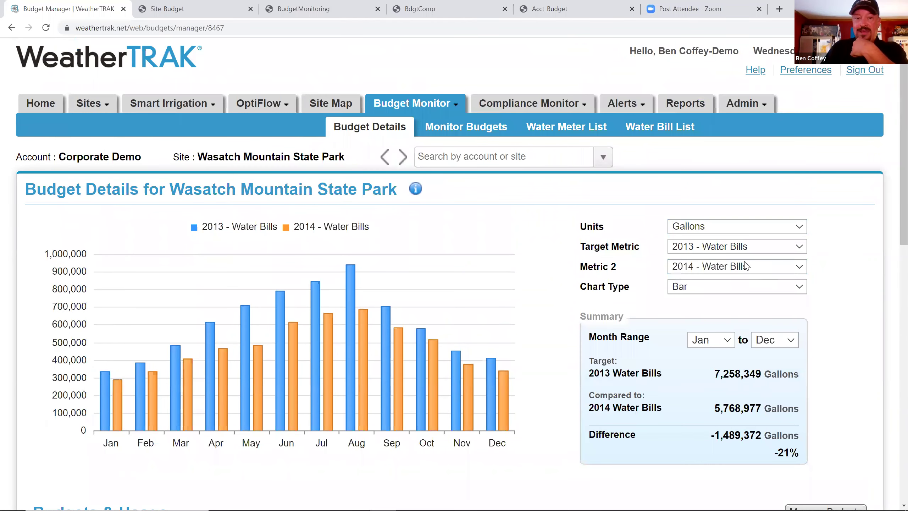
click(798, 286)
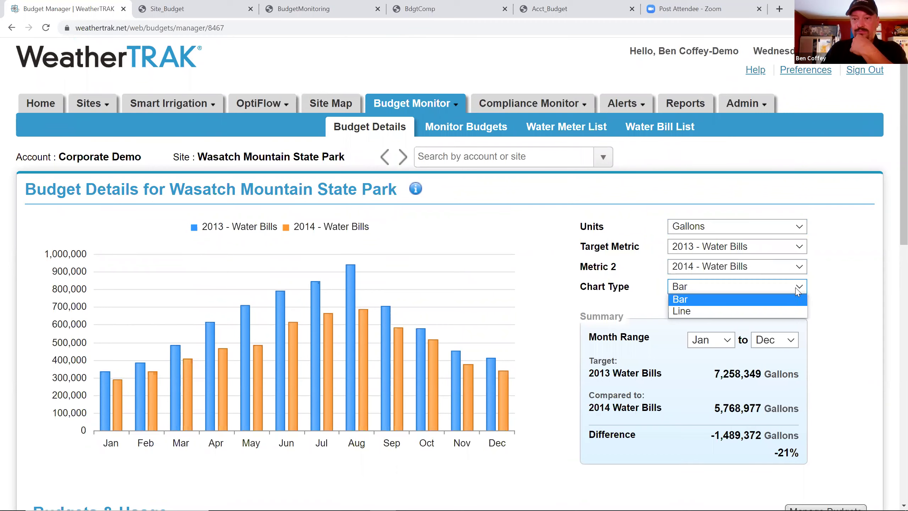
click(782, 311)
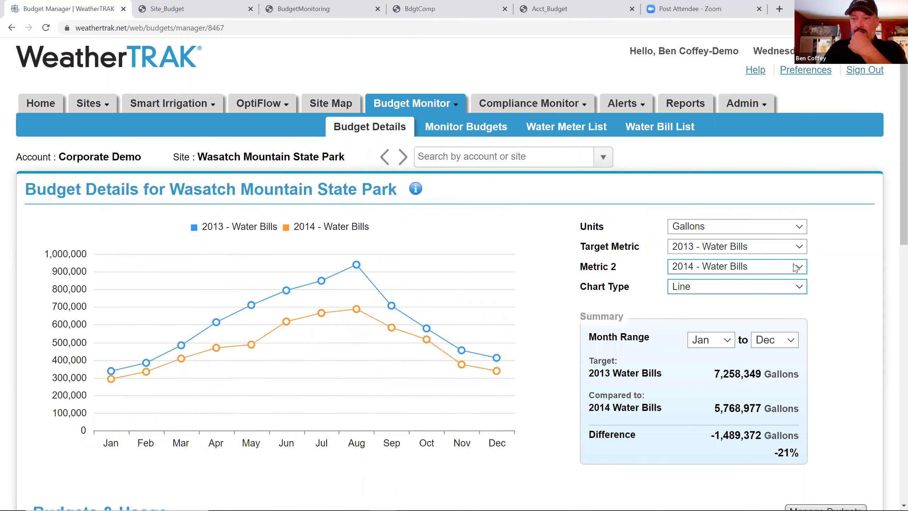
click(801, 268)
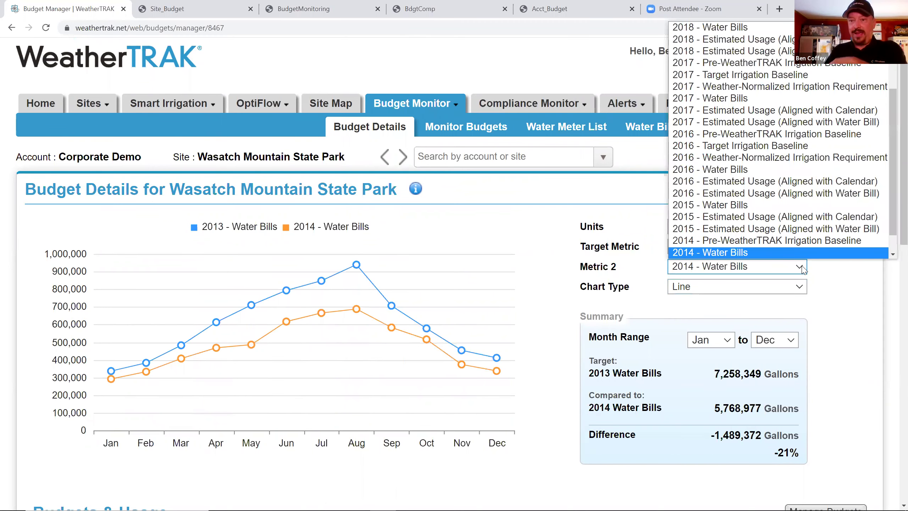
click(794, 241)
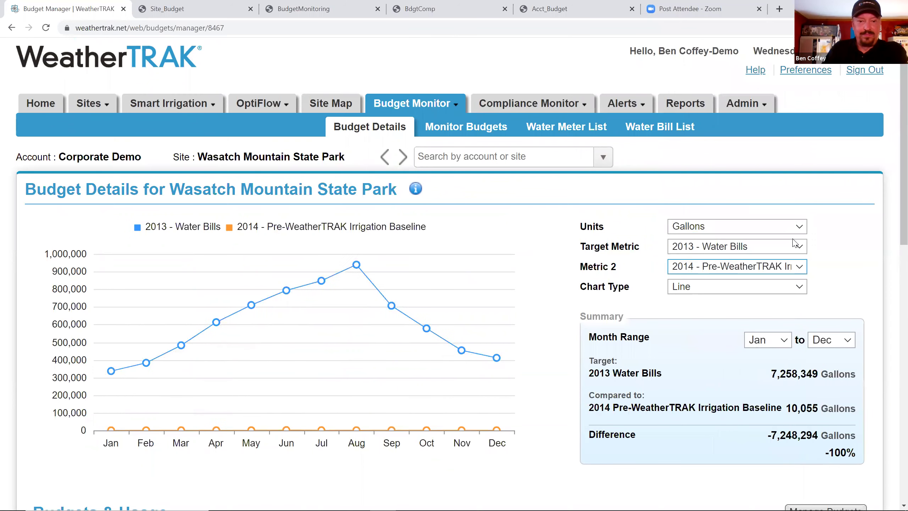
Compare the 2013 water bills against 2016 - Estimated Usage (Aligned with Water Bill) by setting it as Metric 2.
click(802, 270)
scroll(787, 247, down, 2)
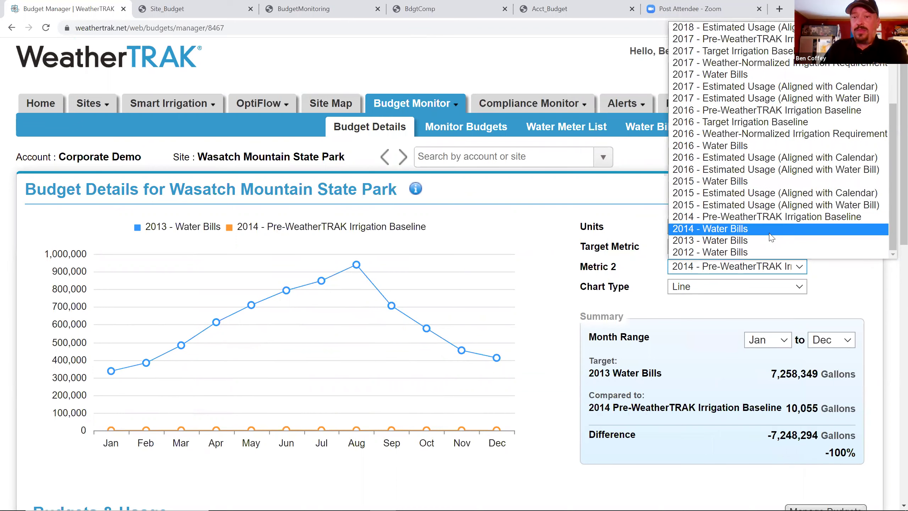
click(761, 173)
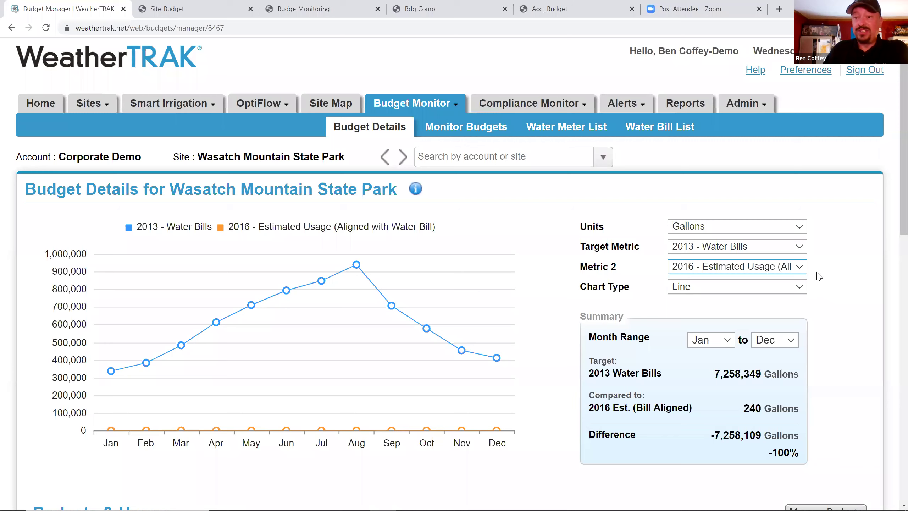
click(803, 250)
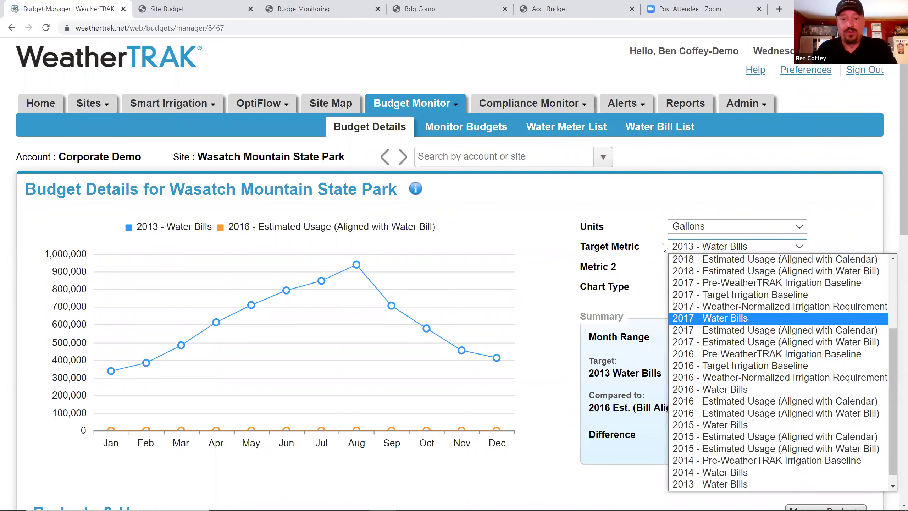
Switch the budget details to the Meadow View HOA site and set Metric 2 to 2016 - Measured Usage (Aligned with Water Bill).
click(604, 159)
click(604, 159)
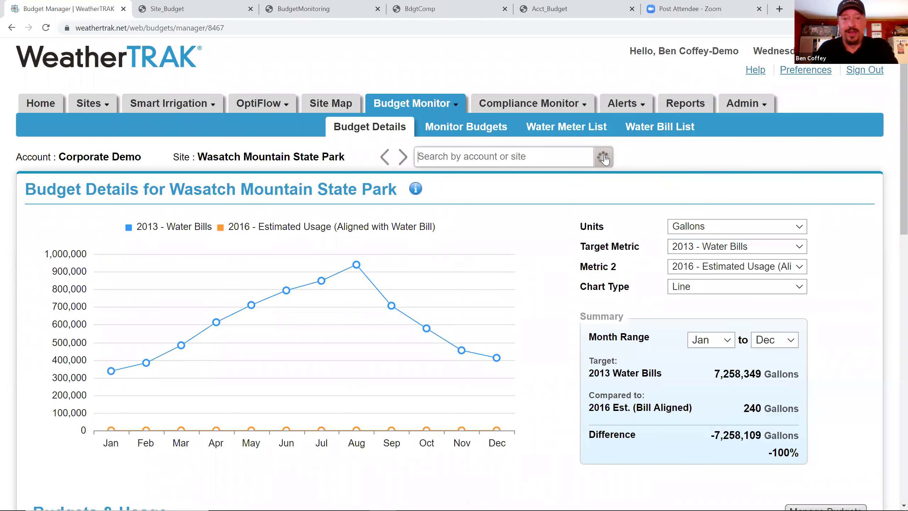
text(Coffey Yard Demo)
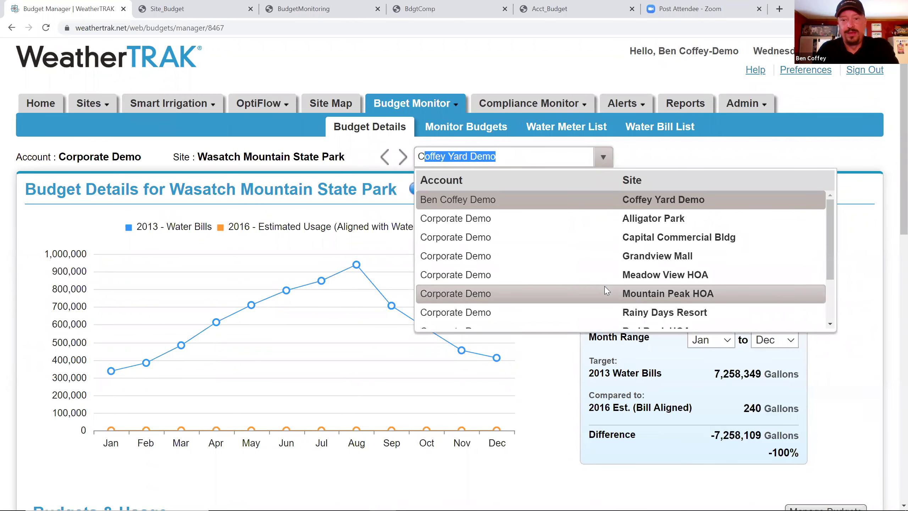
click(607, 274)
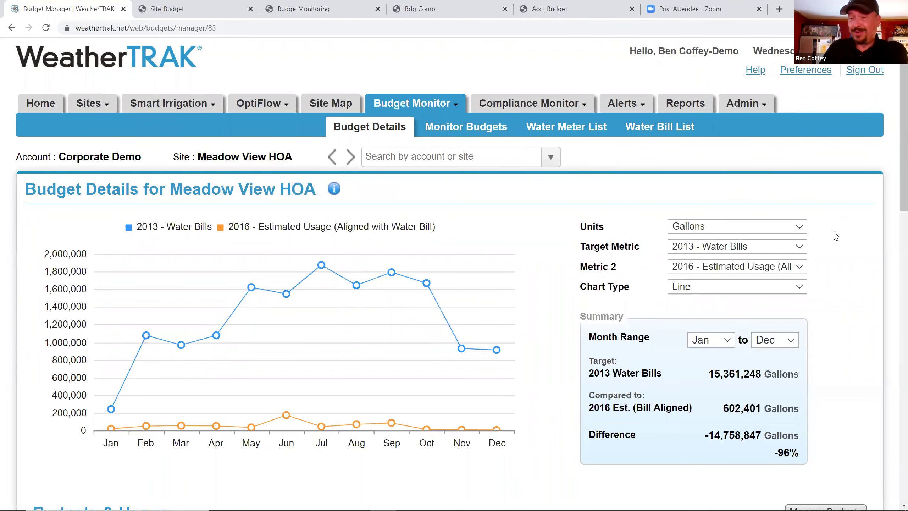
click(799, 269)
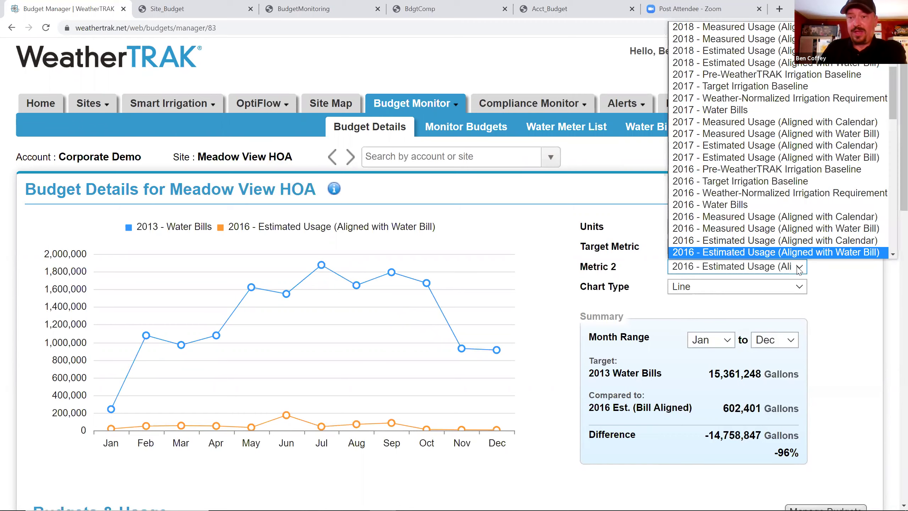
click(791, 229)
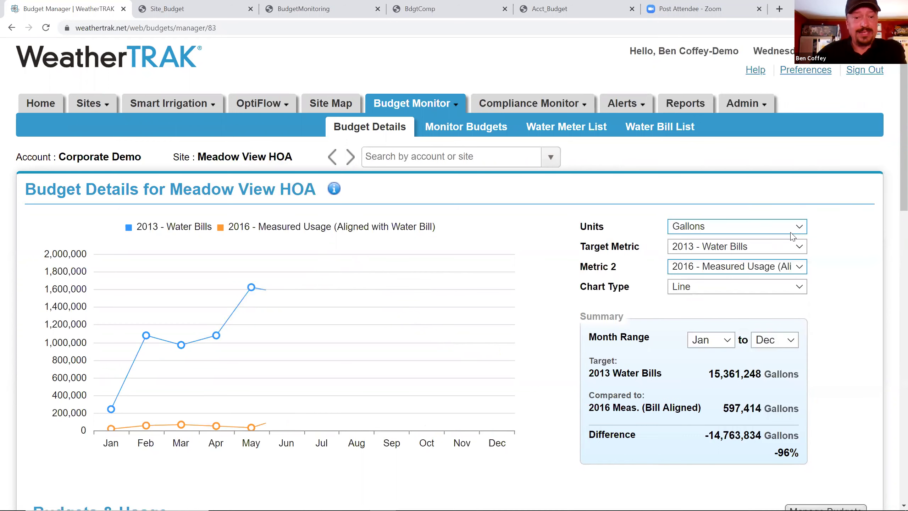